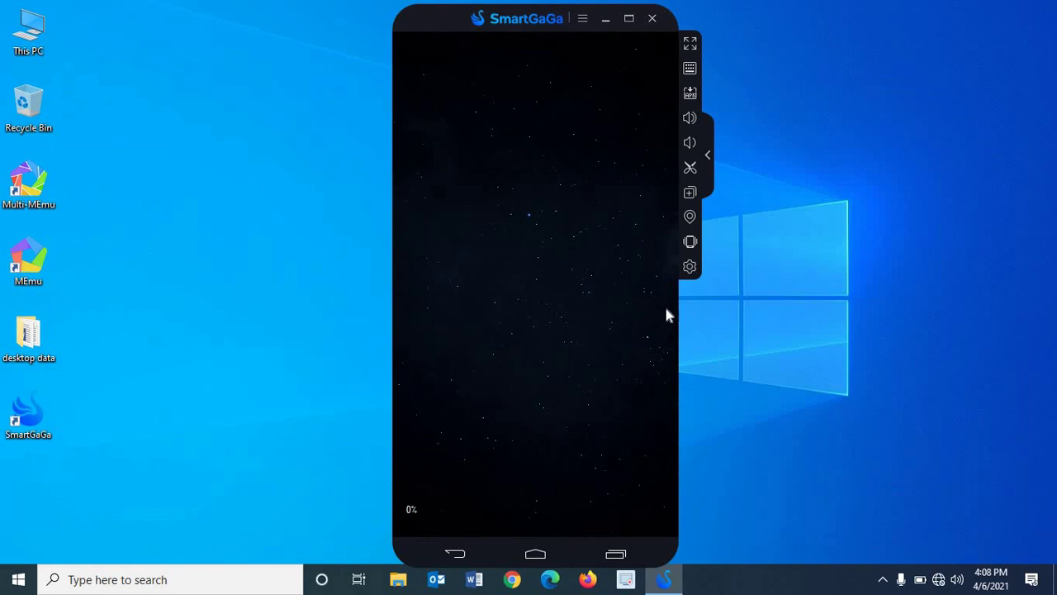
Set the emulator's resolution to the Mobile preset 1080x1920 (DPI 480) in its advanced settings, and save without rebooting
click(690, 268)
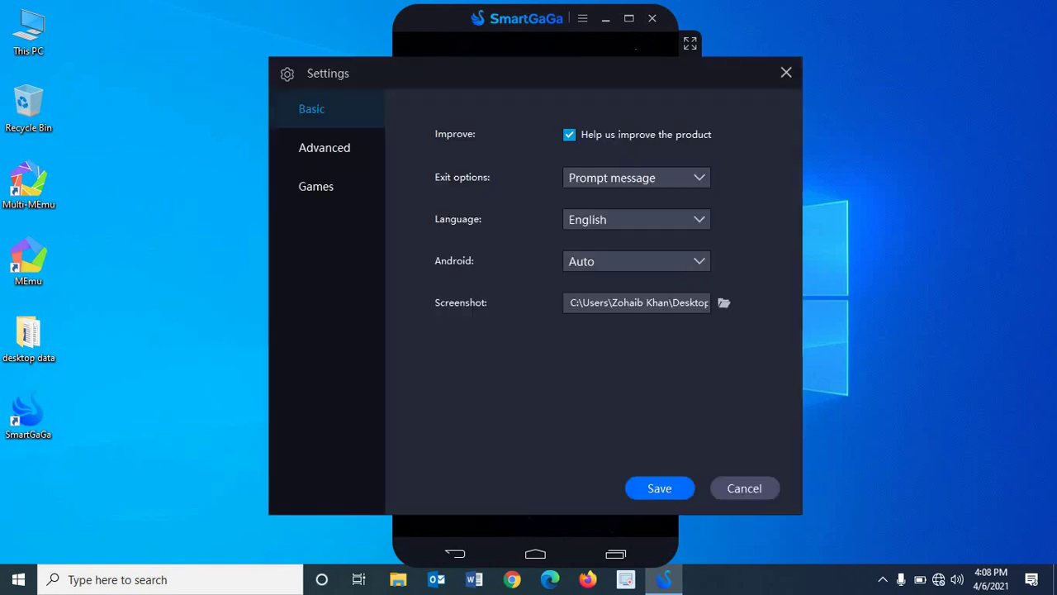
click(318, 155)
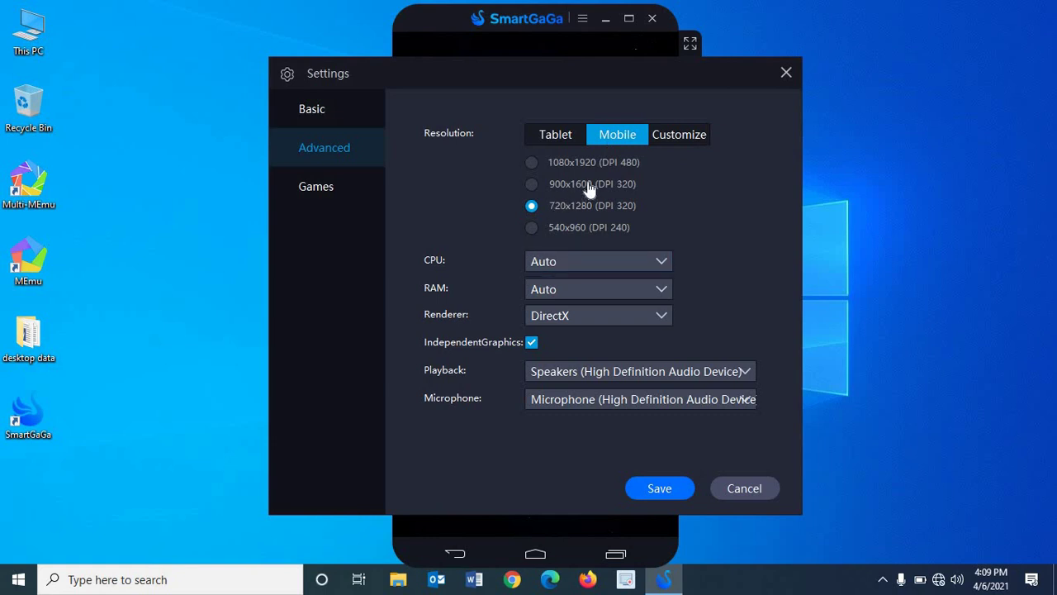
click(570, 140)
click(607, 140)
click(661, 142)
click(570, 163)
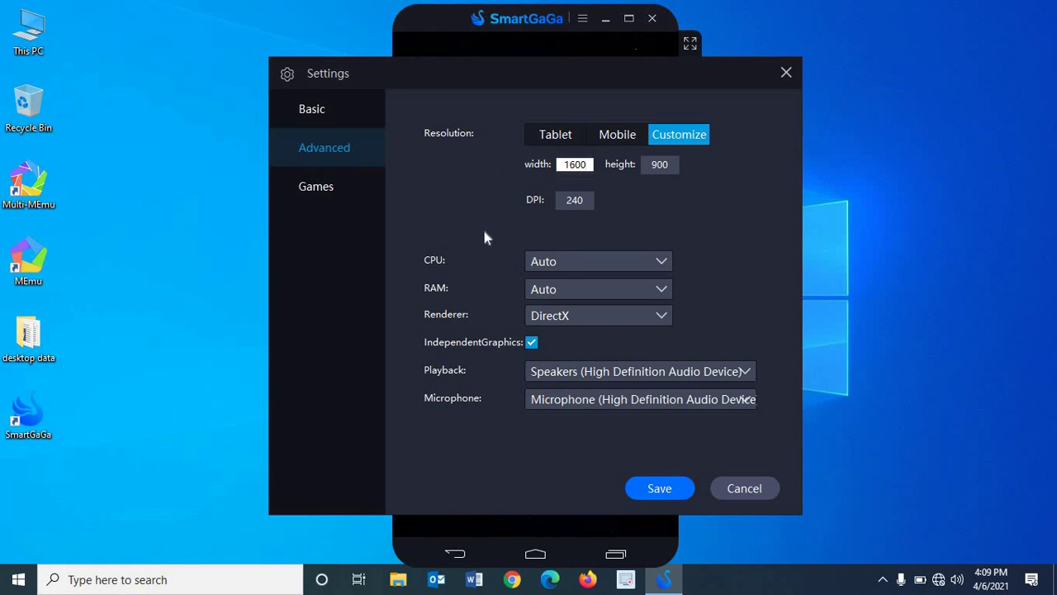
click(612, 137)
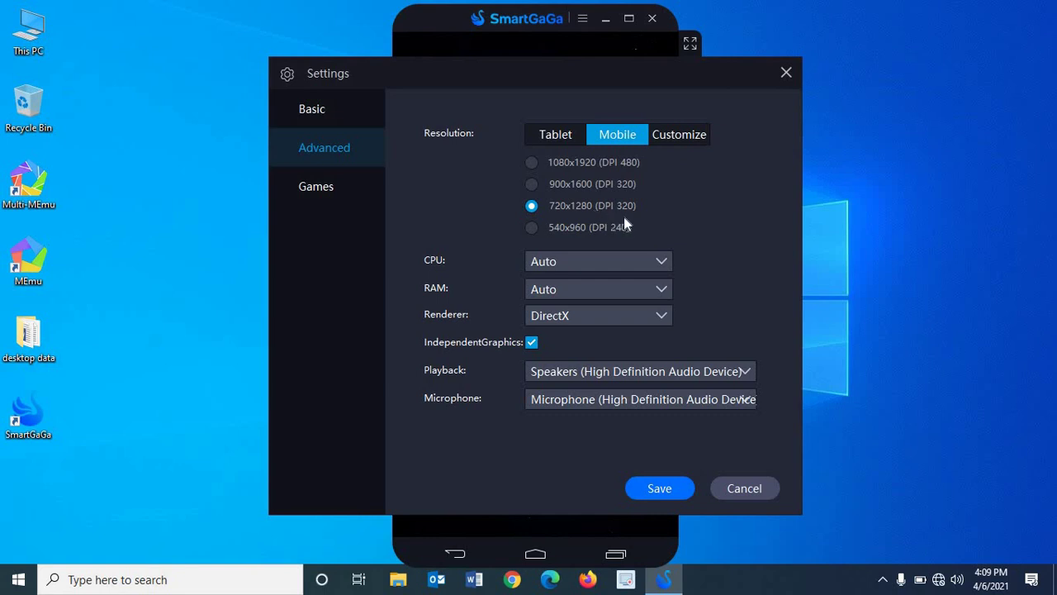
click(532, 166)
click(653, 490)
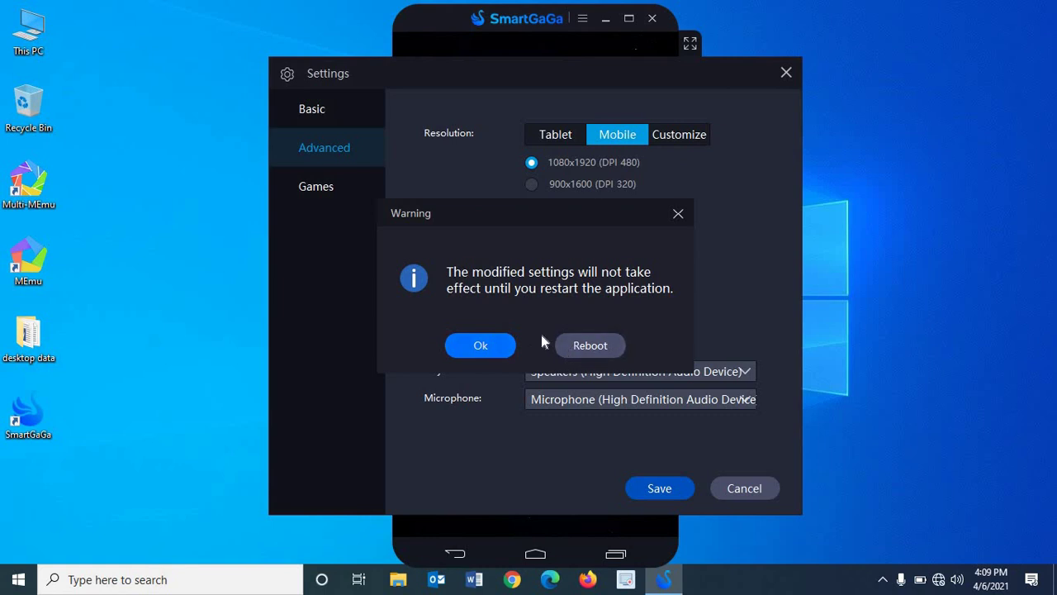
click(479, 347)
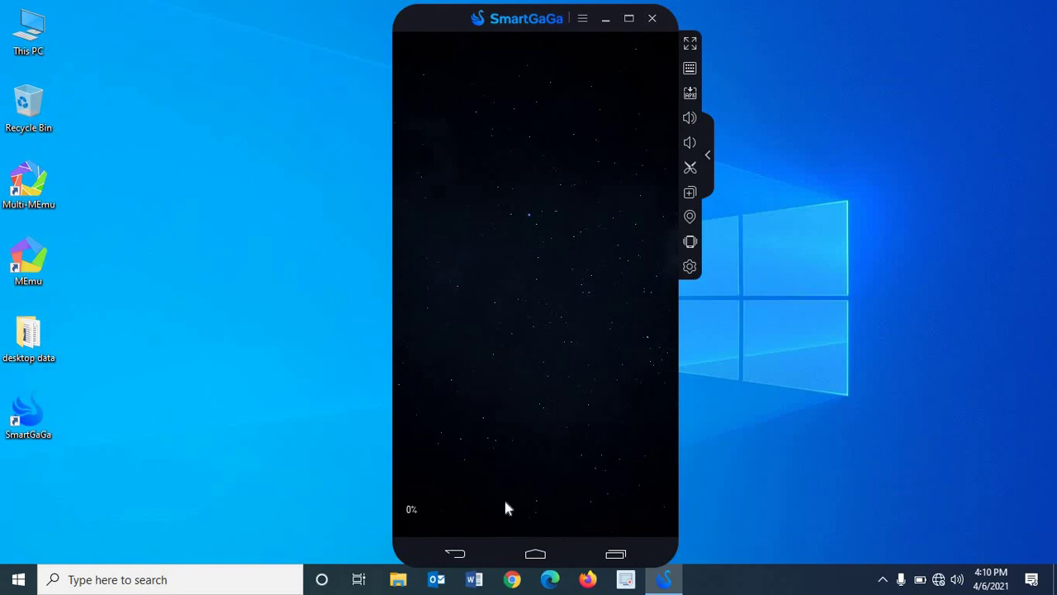
Open the Windows Performance Options through This PC's properties and the advanced system settings
click(399, 581)
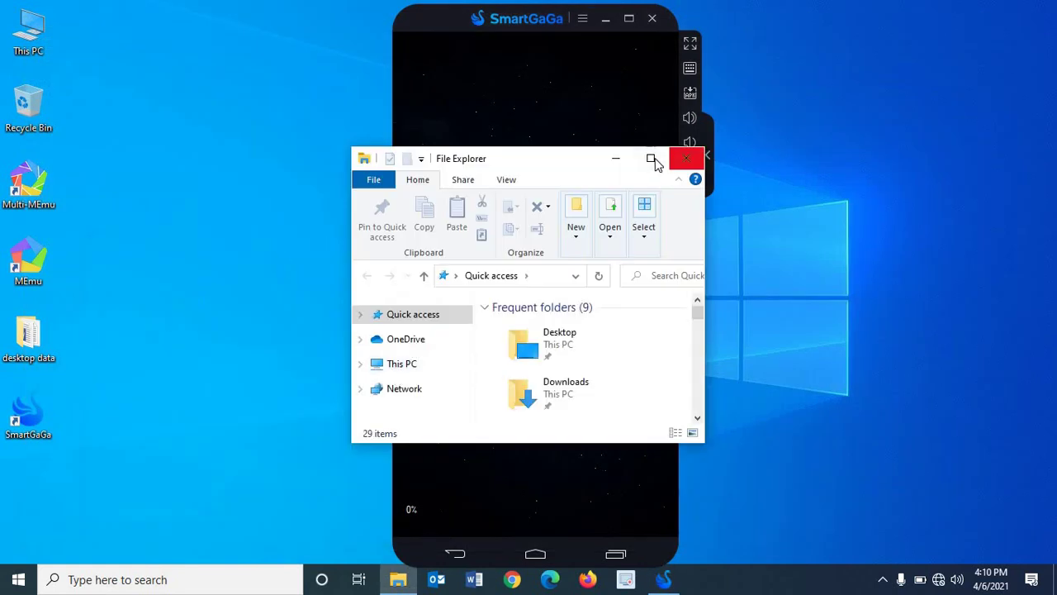
click(651, 158)
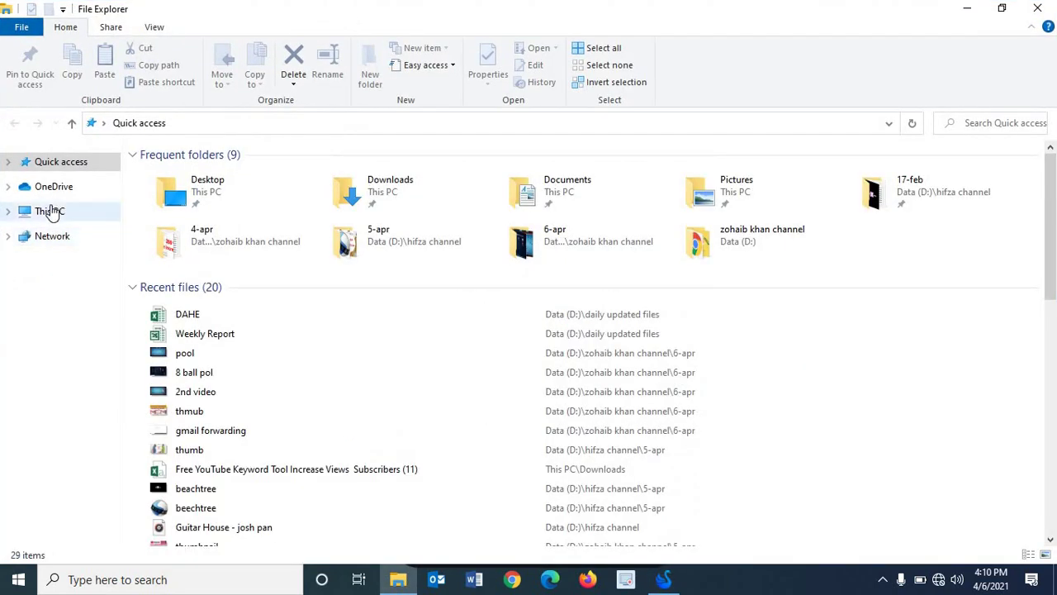
right_click(51, 212)
click(137, 410)
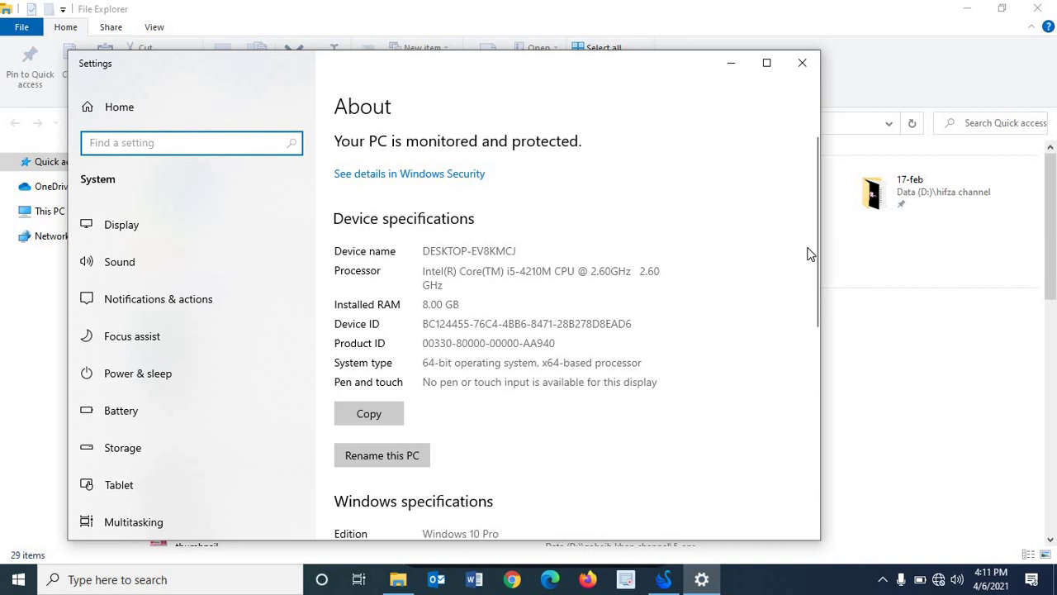
drag(803, 339, 800, 505)
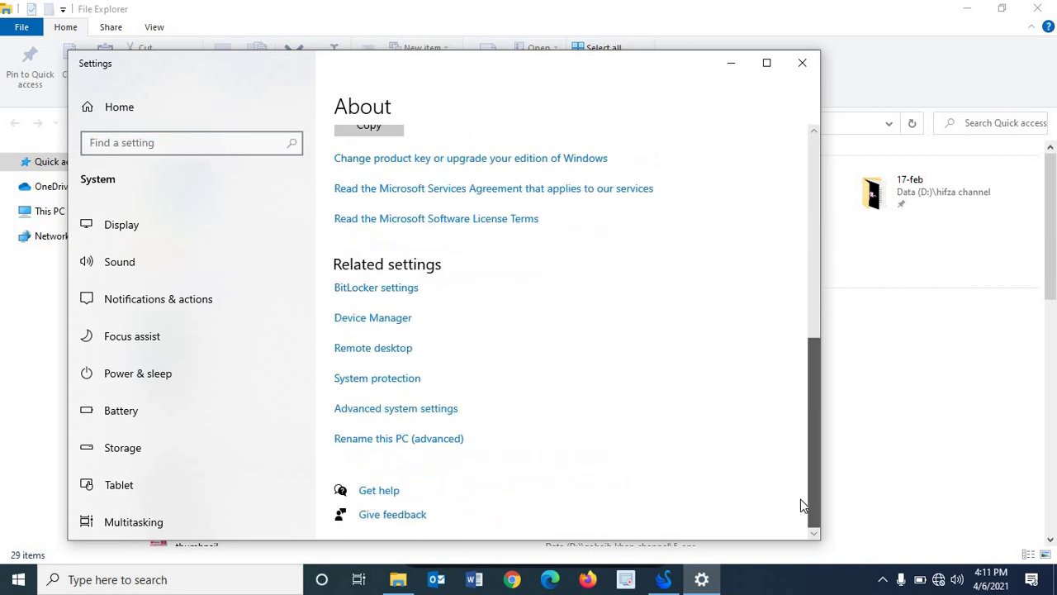
click(447, 413)
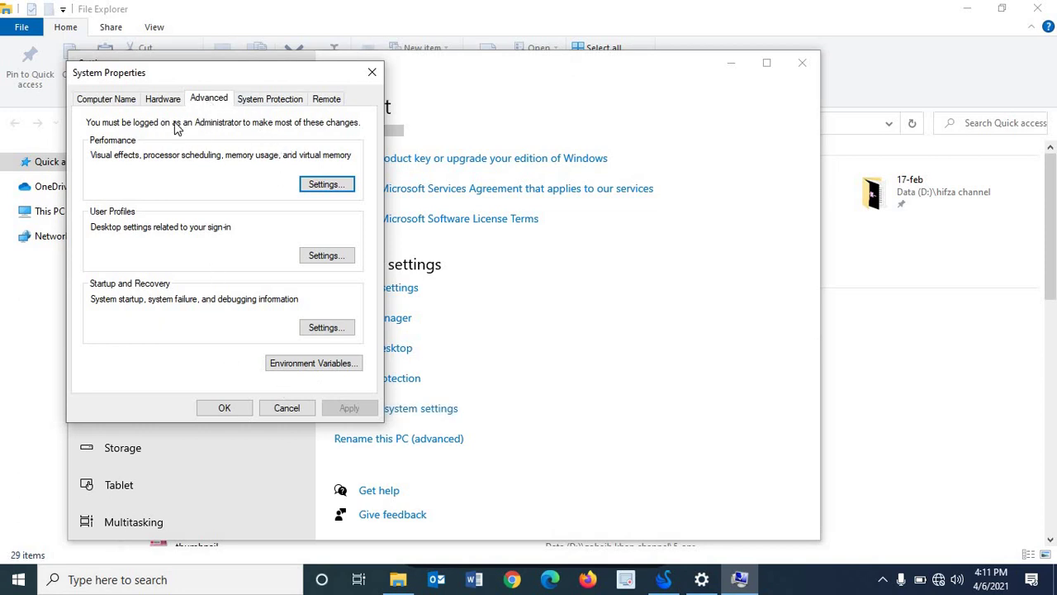
click(326, 185)
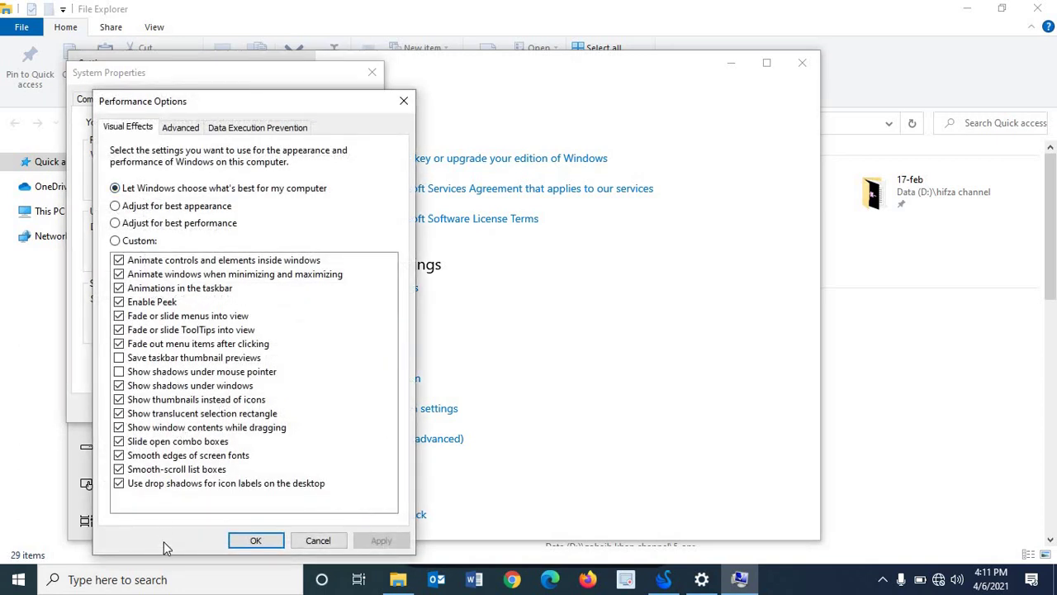
Switch visual effects to Custom, turn off every effect except "Show thumbnails instead of icons", and apply the change
click(151, 243)
click(119, 263)
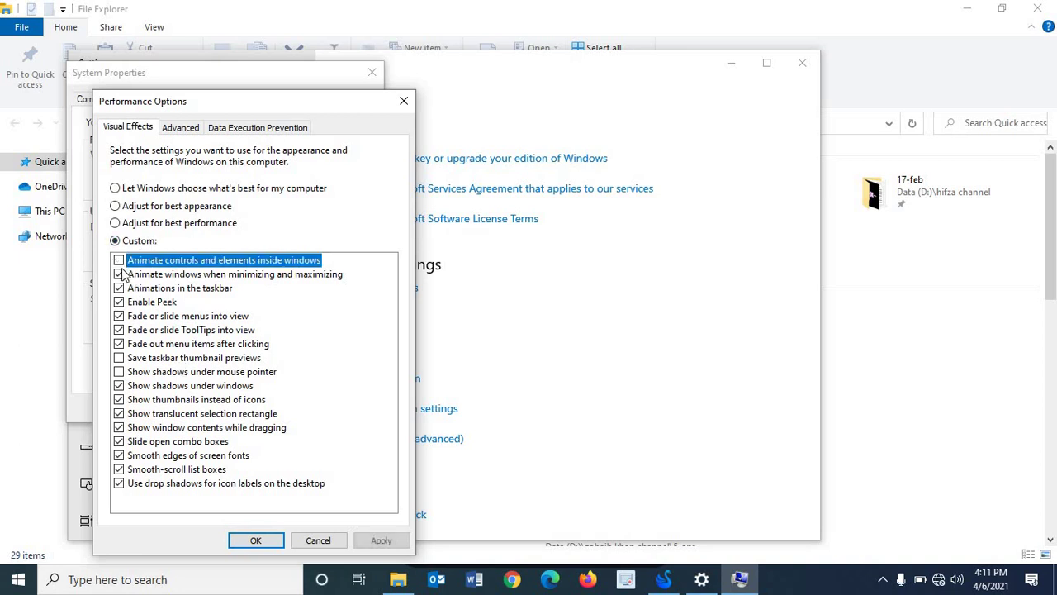
click(119, 275)
click(119, 288)
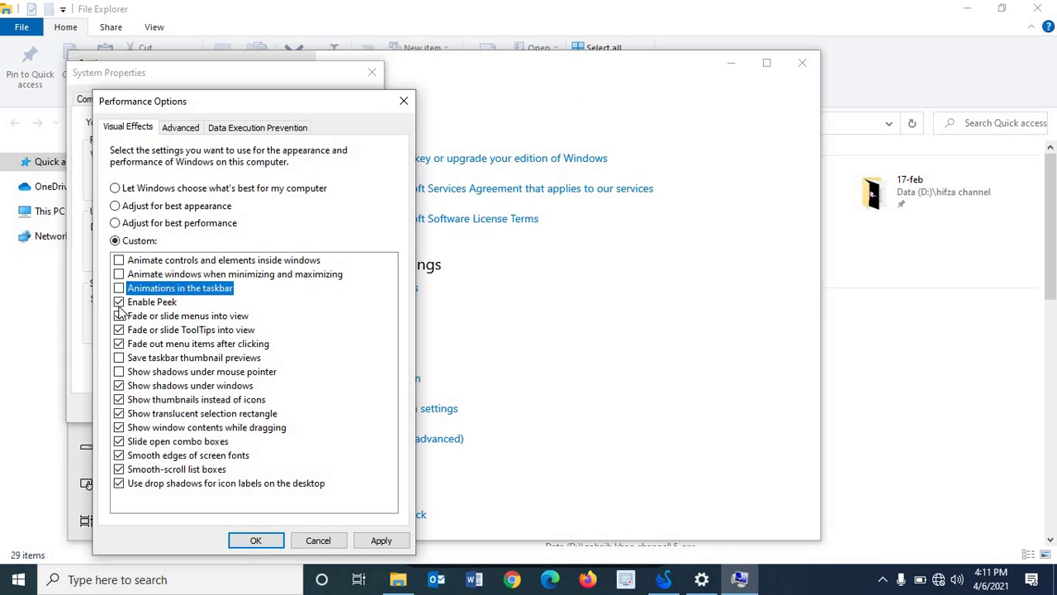
click(119, 303)
click(119, 316)
click(119, 329)
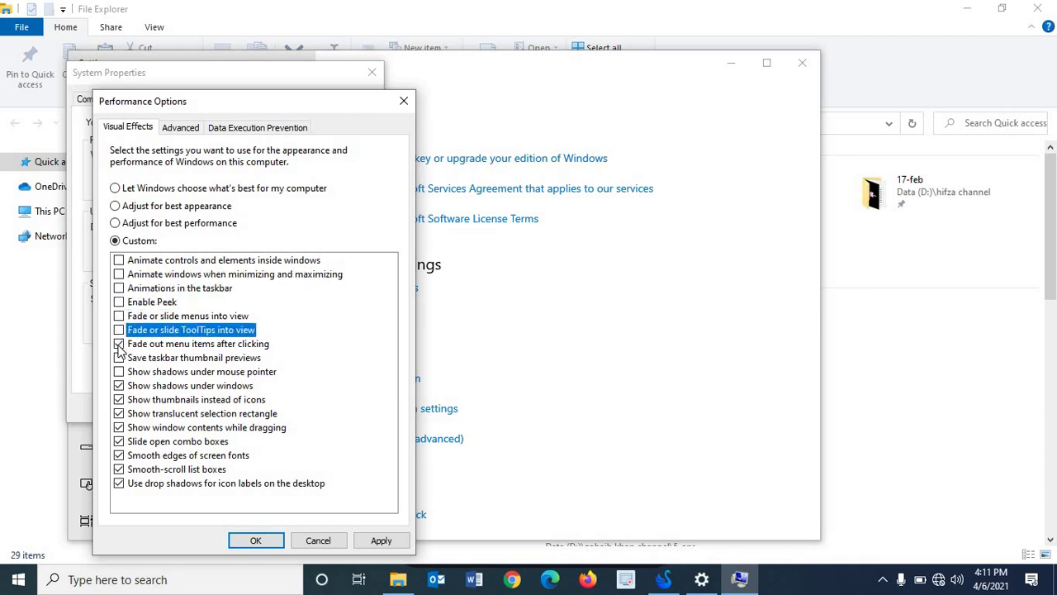
click(119, 344)
click(118, 386)
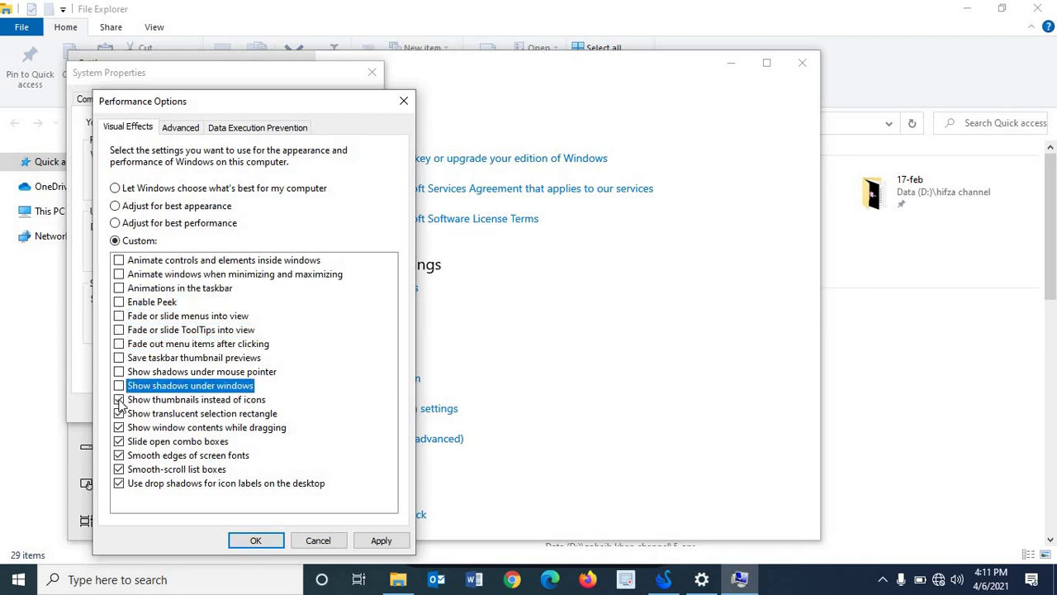
click(119, 400)
click(119, 414)
click(119, 428)
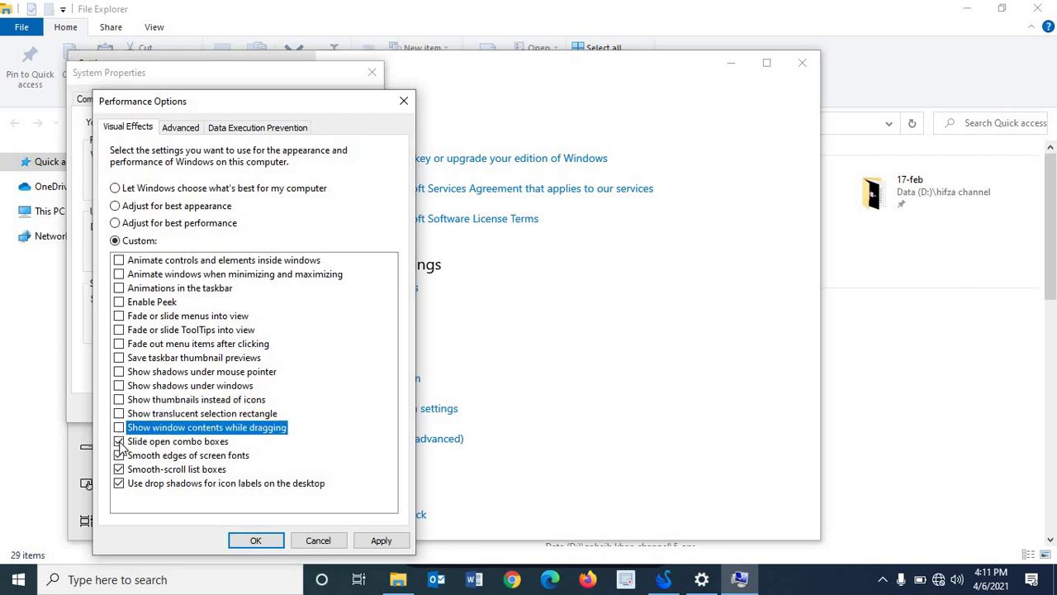
click(119, 441)
click(119, 456)
click(118, 469)
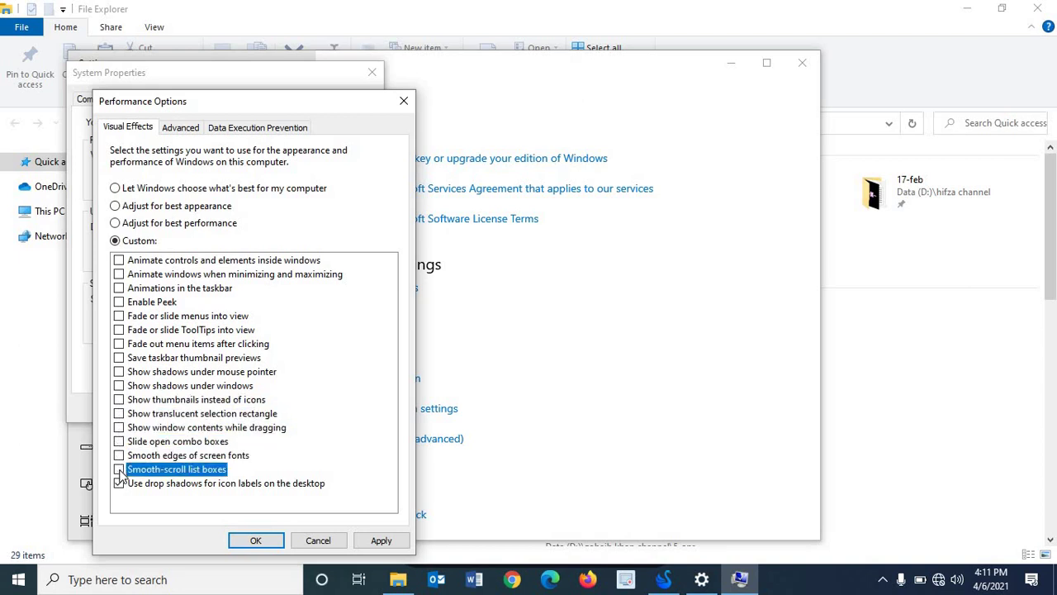
click(119, 484)
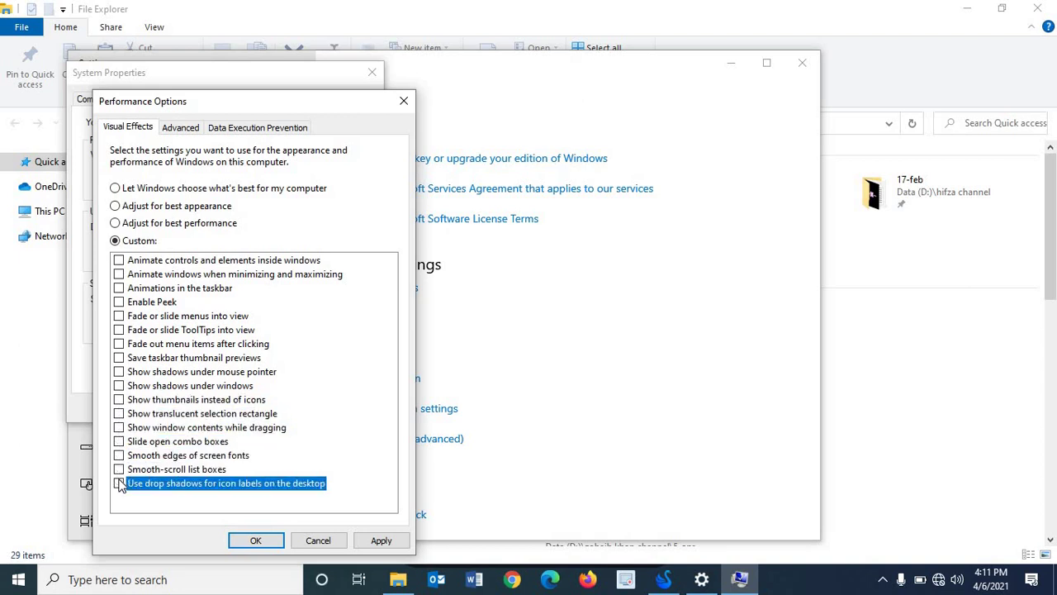
click(119, 400)
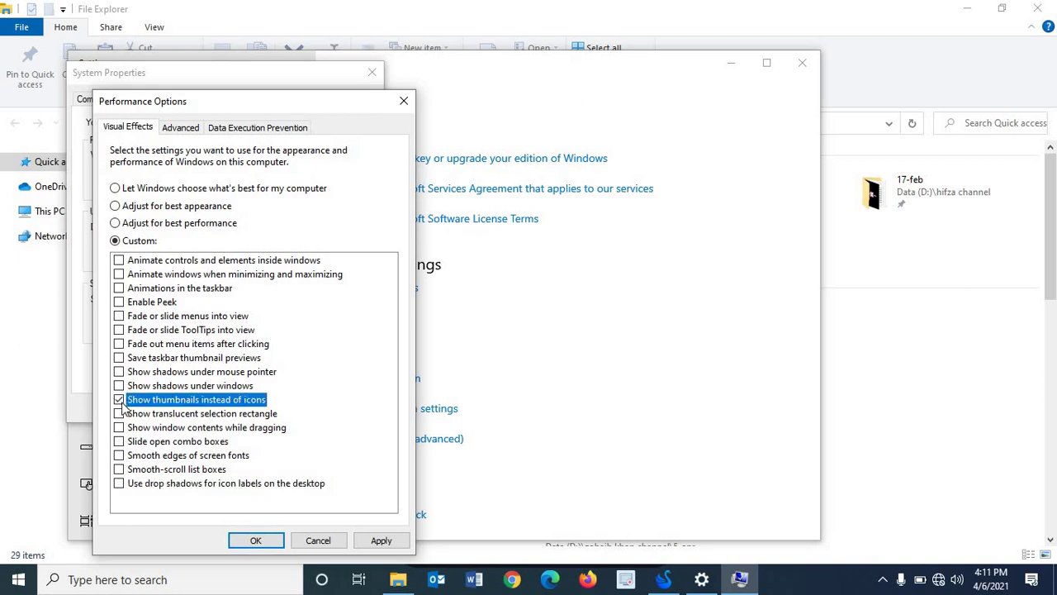
click(378, 540)
click(380, 540)
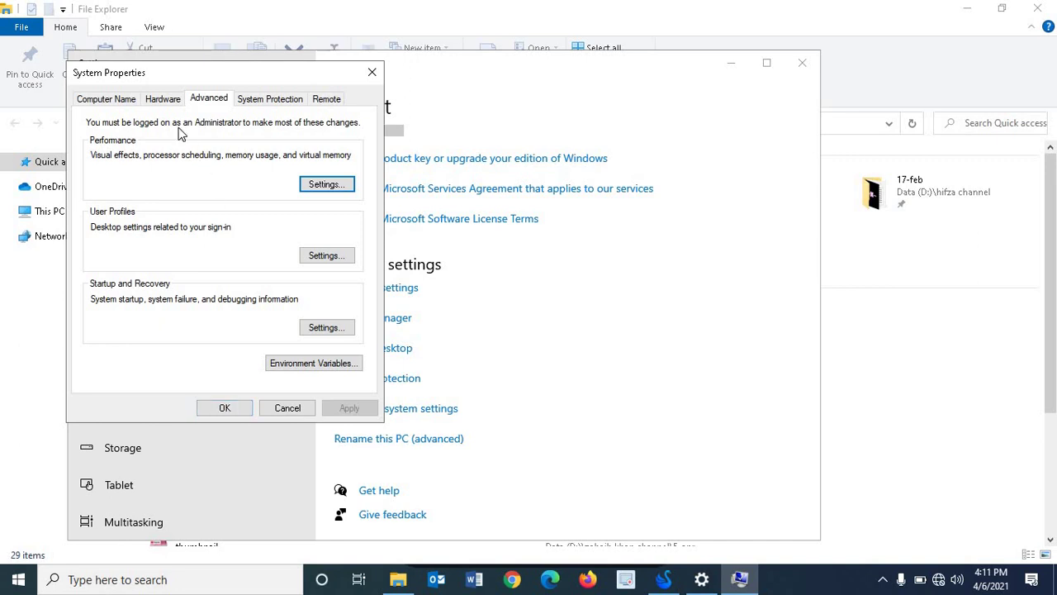
Reopen the performance settings and turn off automatic paging file management for all drives under virtual memory
click(326, 184)
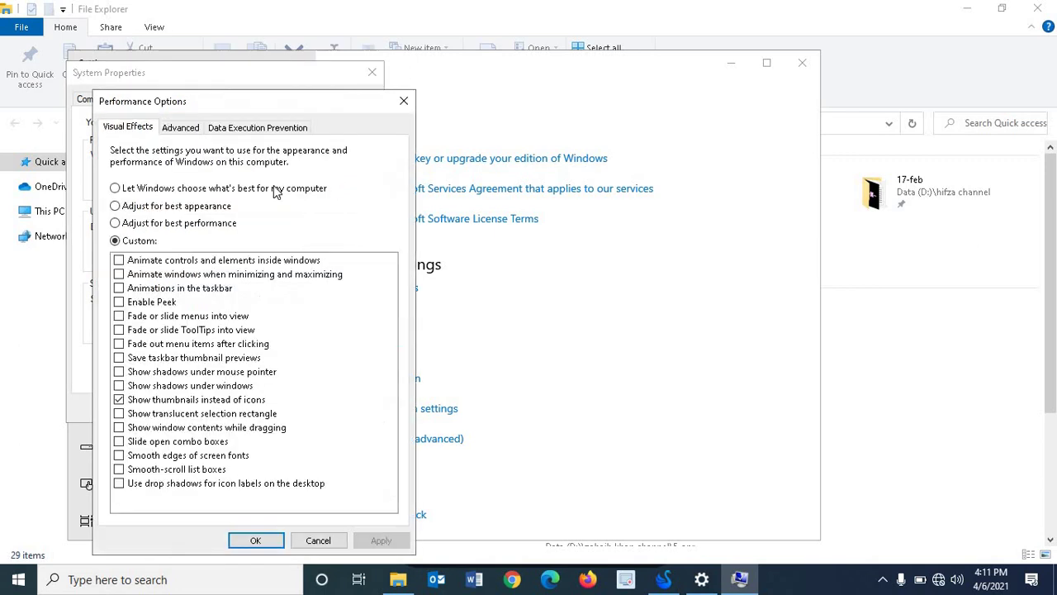
click(177, 132)
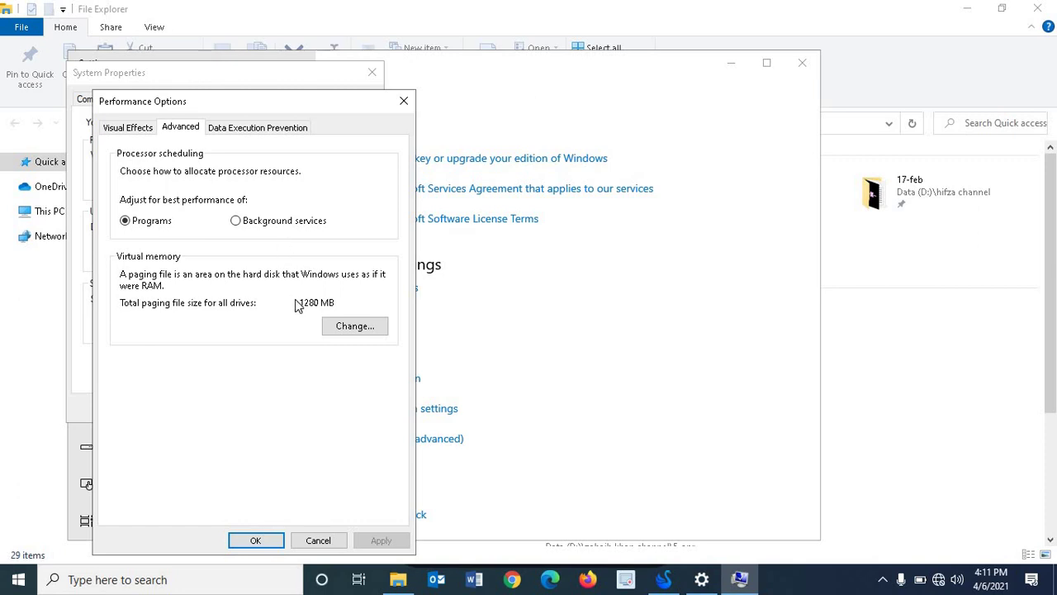
click(354, 326)
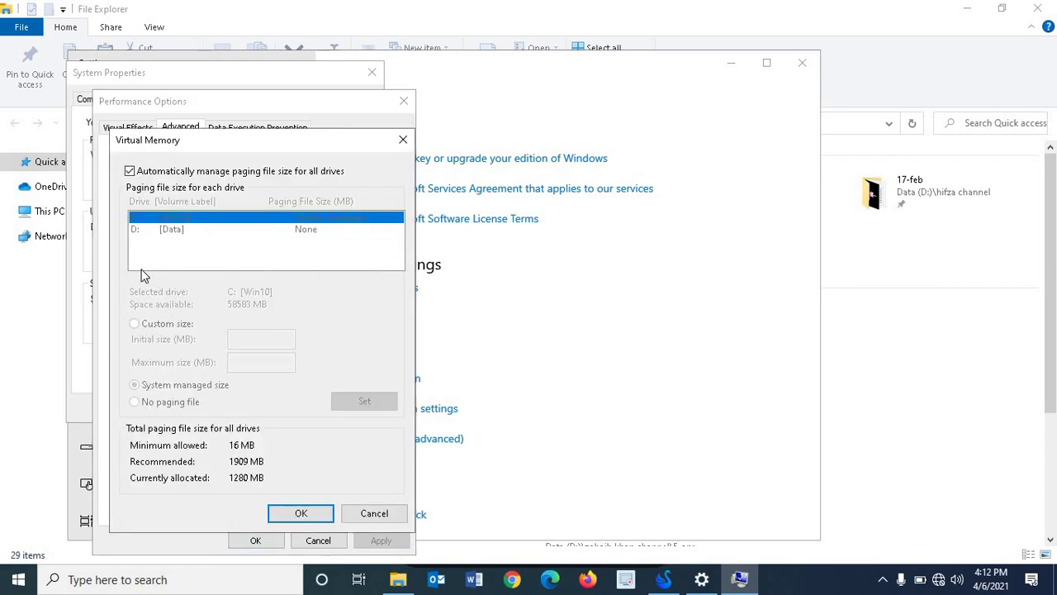
click(129, 171)
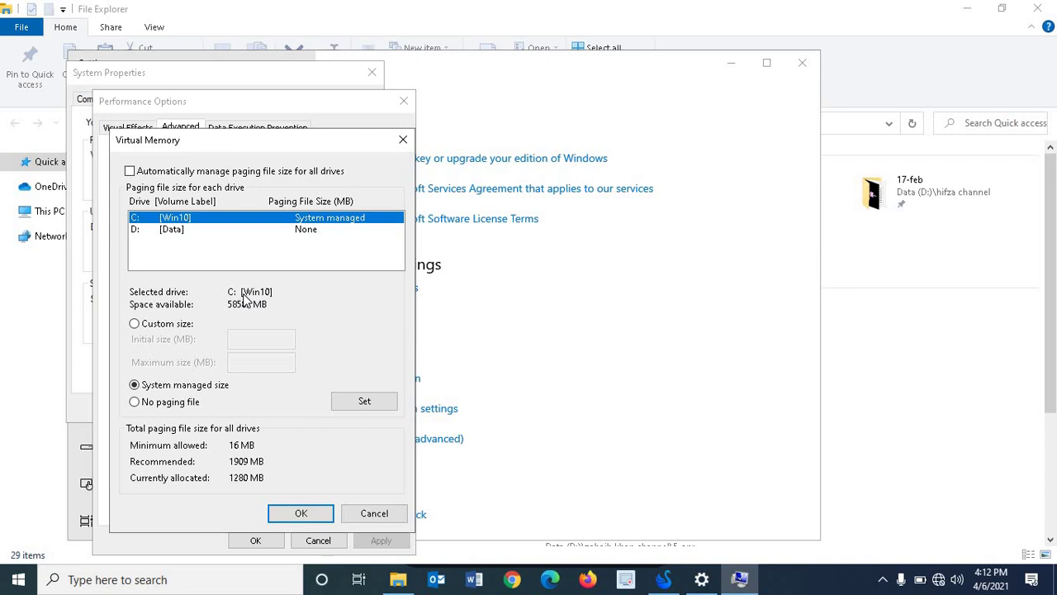
Give drive C: a custom paging file size of 8000 MB initial and 8000 MB maximum, and dismiss the restart notice
click(169, 324)
click(260, 340)
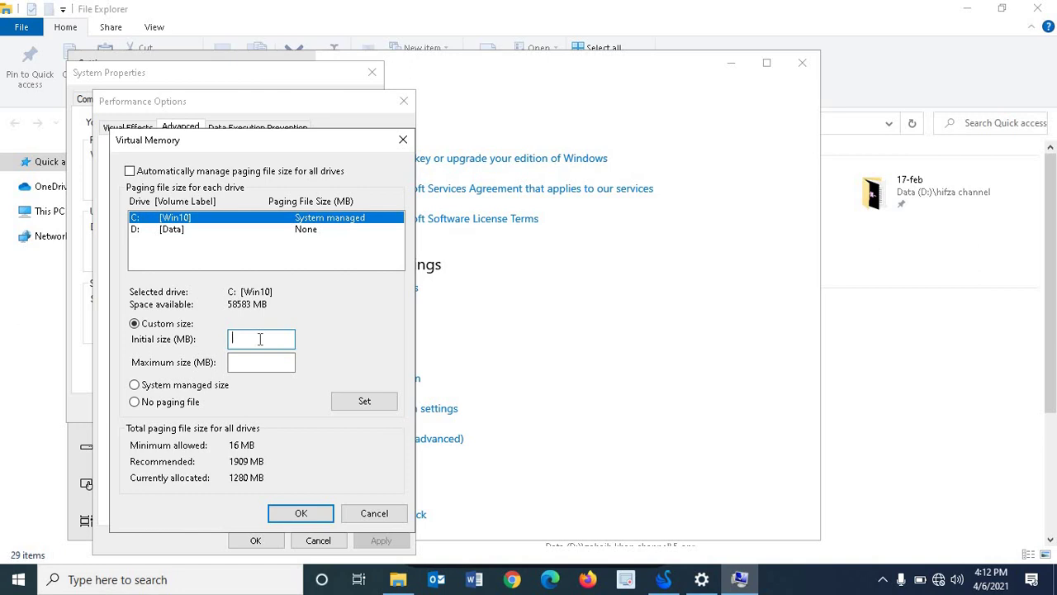
text(8000)
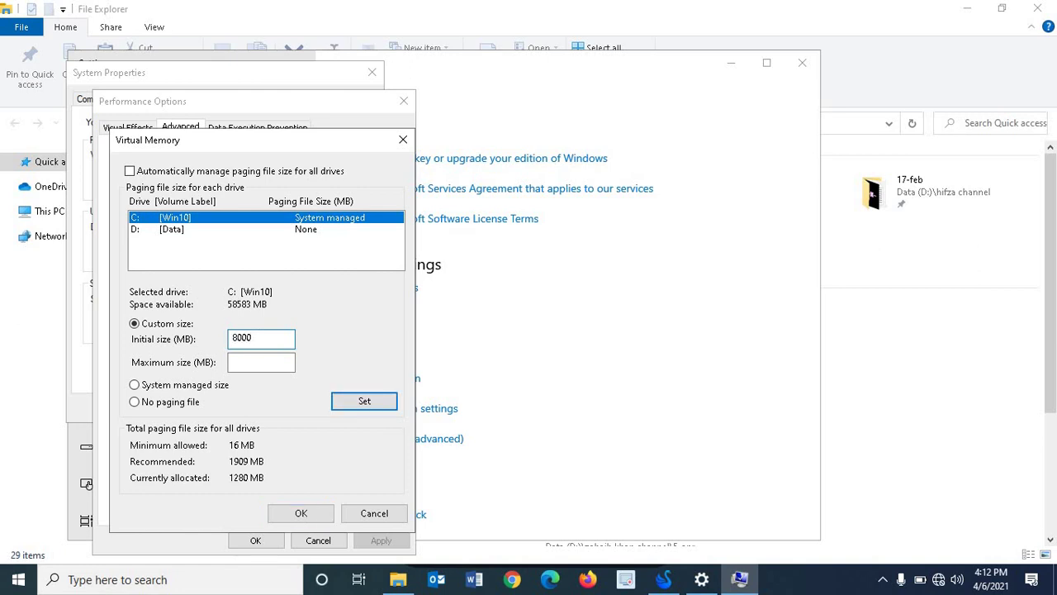
click(261, 362)
text(8)
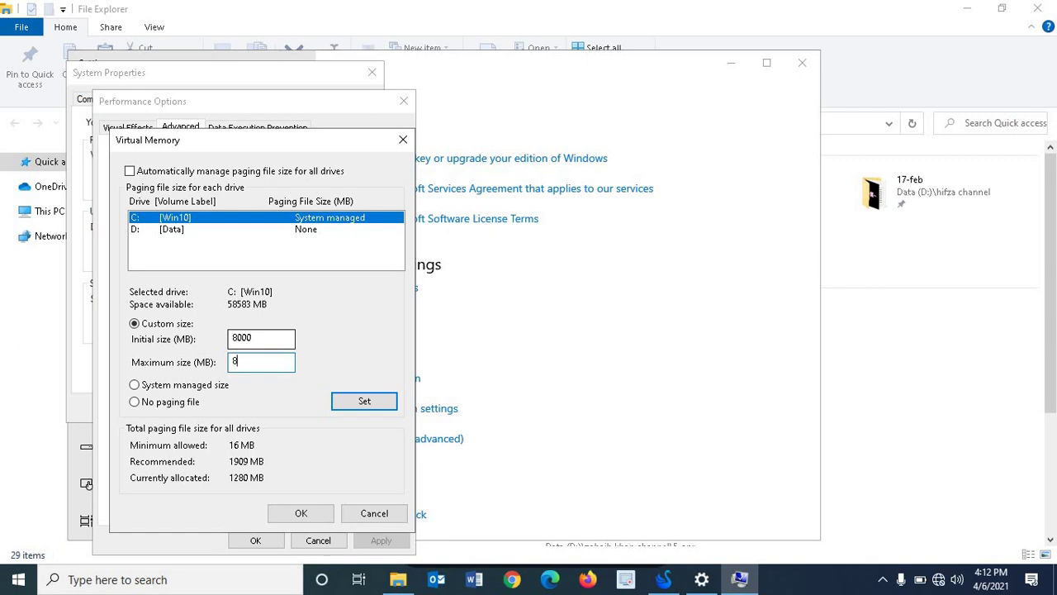
text(000)
click(296, 512)
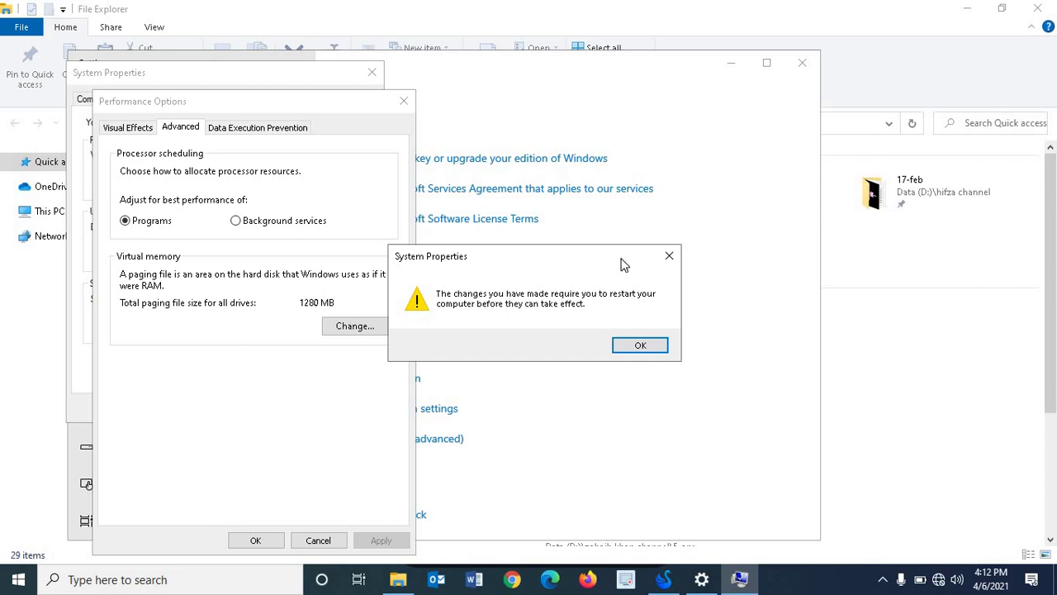
drag(627, 263, 494, 298)
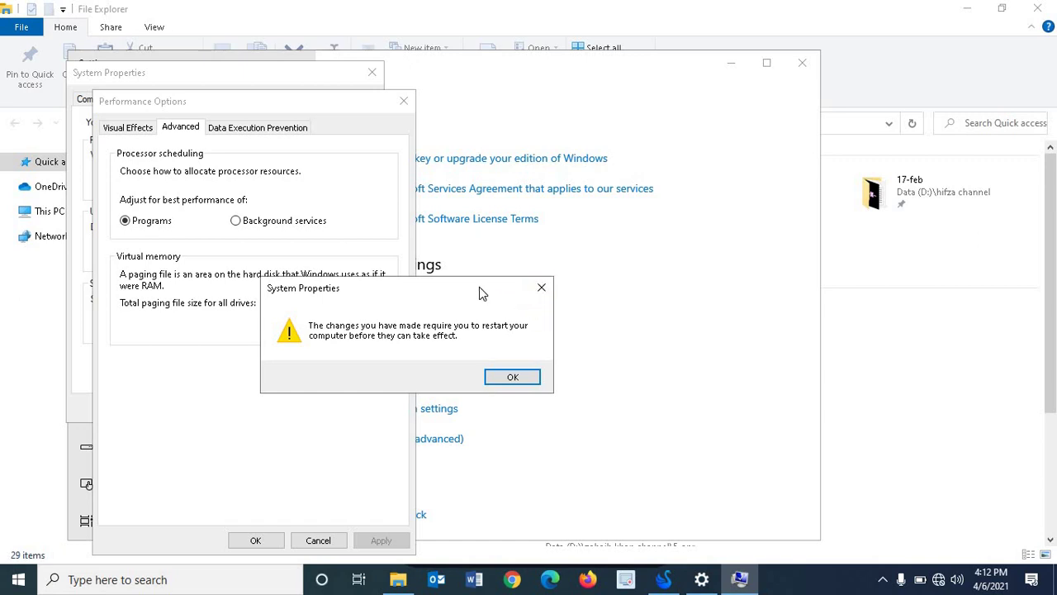
drag(483, 294, 427, 332)
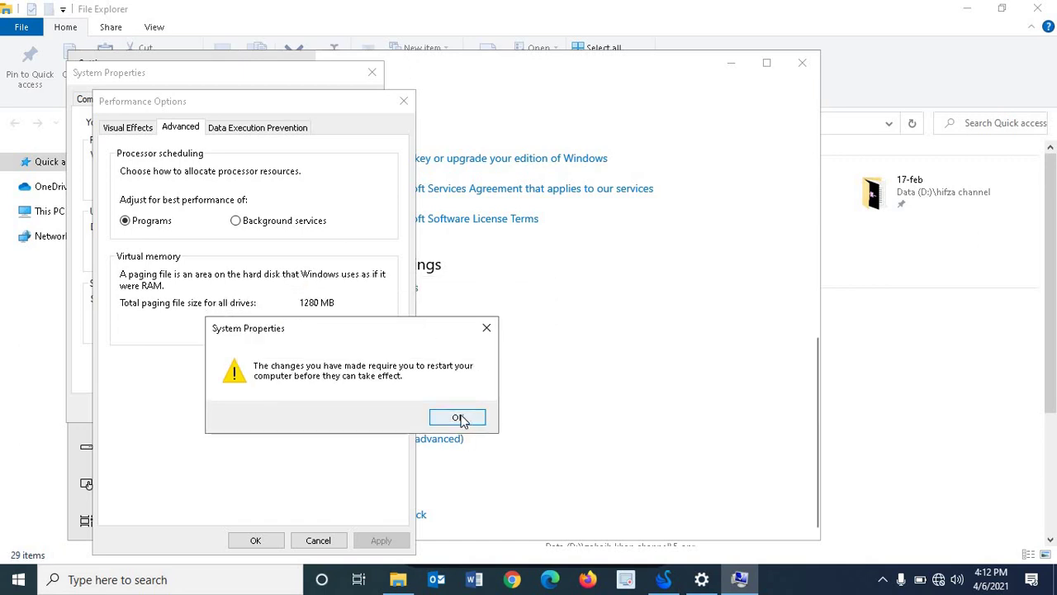
click(486, 329)
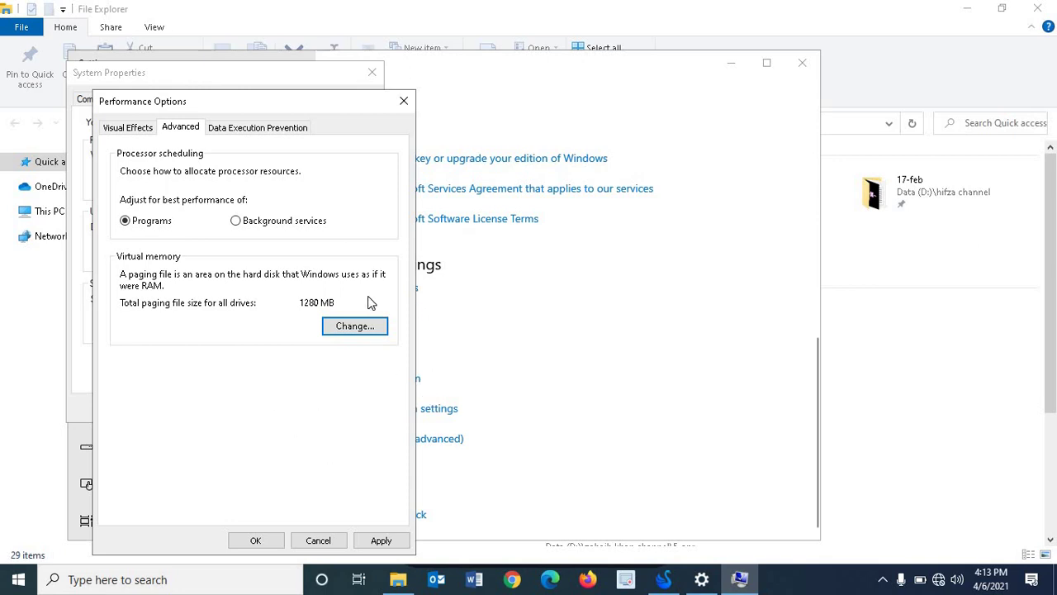
Switch to the SmartGaGa emulator and exit it
click(657, 585)
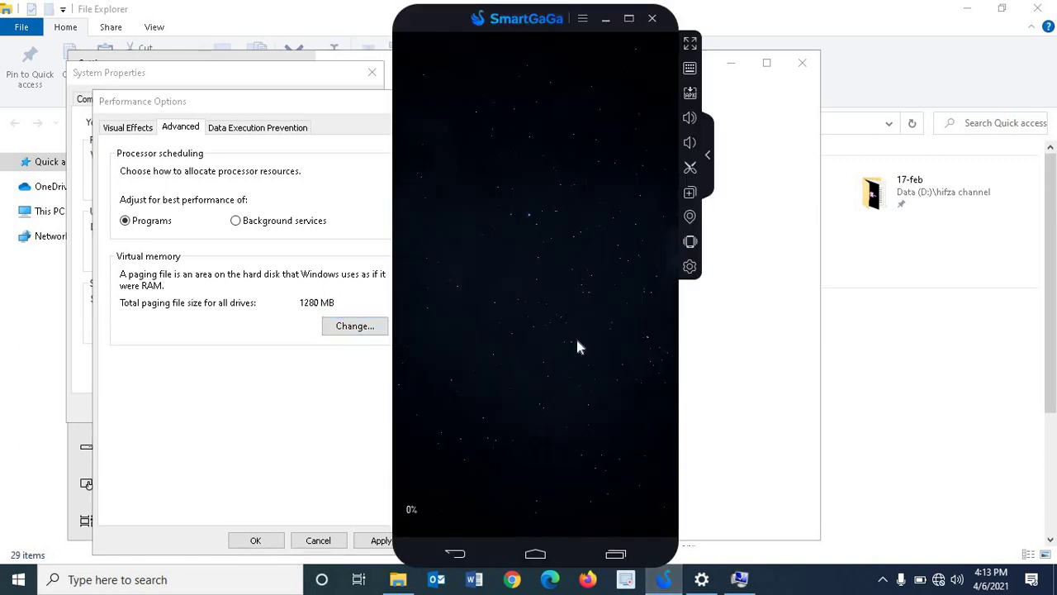
click(653, 18)
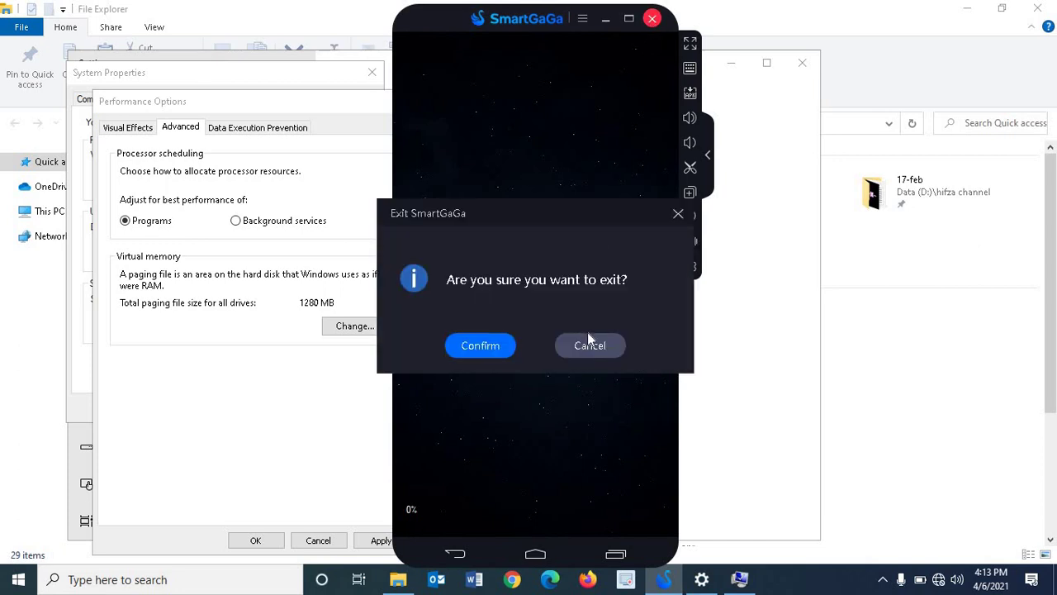
click(479, 347)
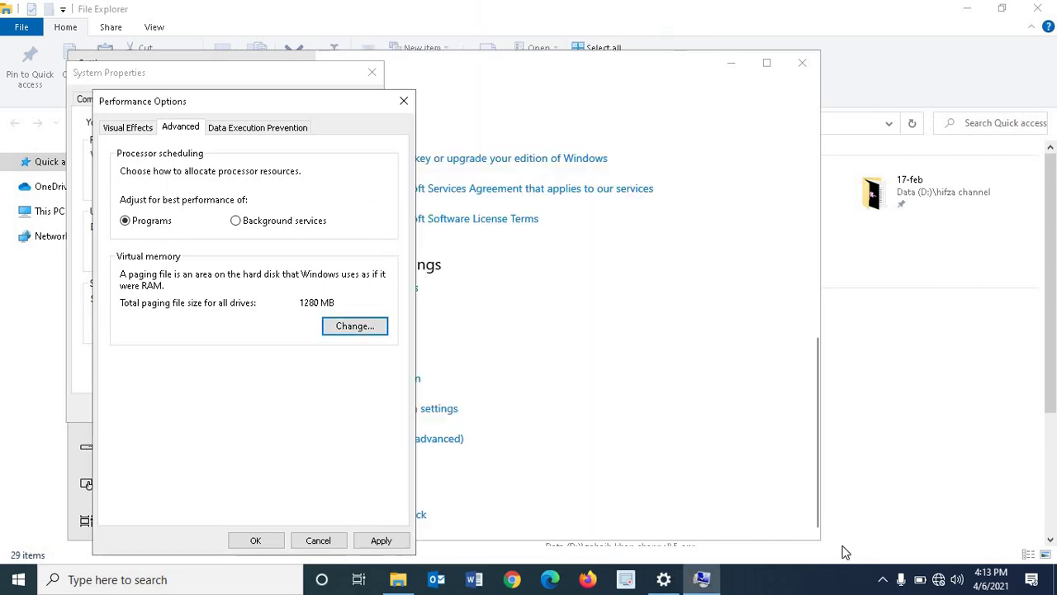
Launch the SmartGaGa emulator from the desktop and report its startup error
key(super+d)
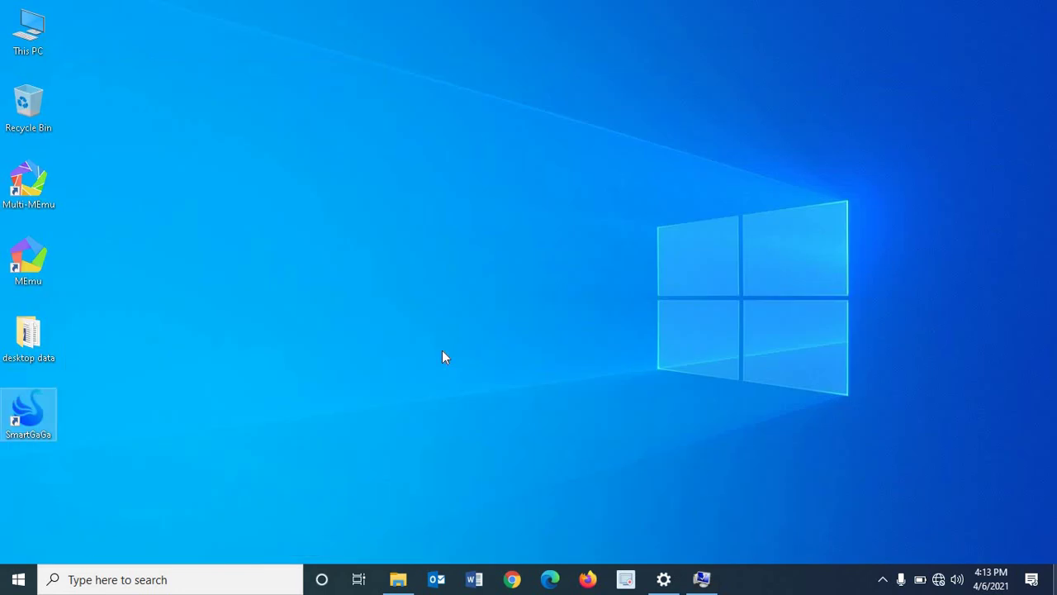
double_click(33, 403)
click(741, 570)
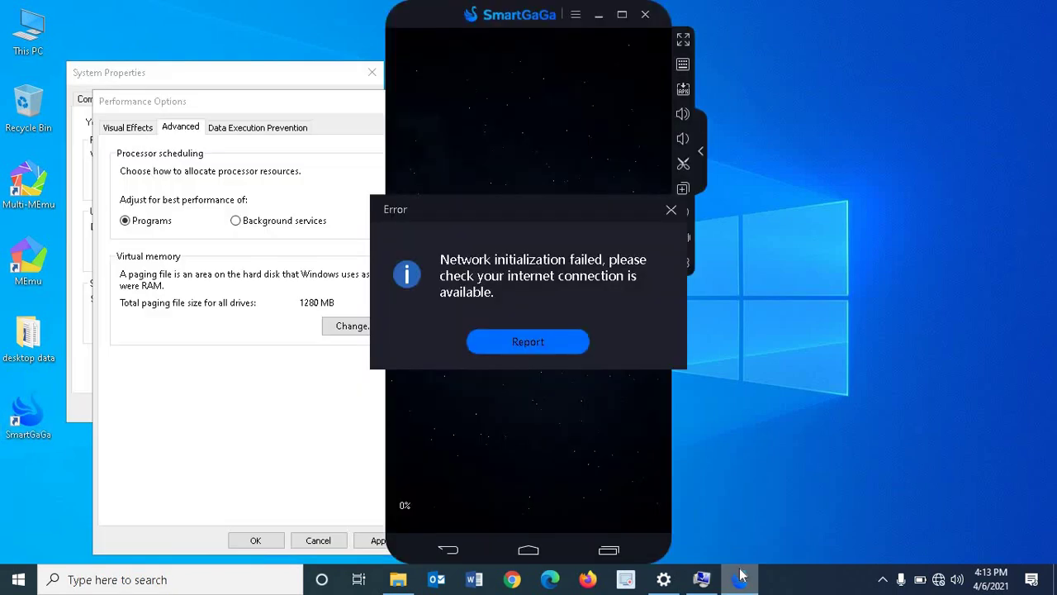
click(528, 341)
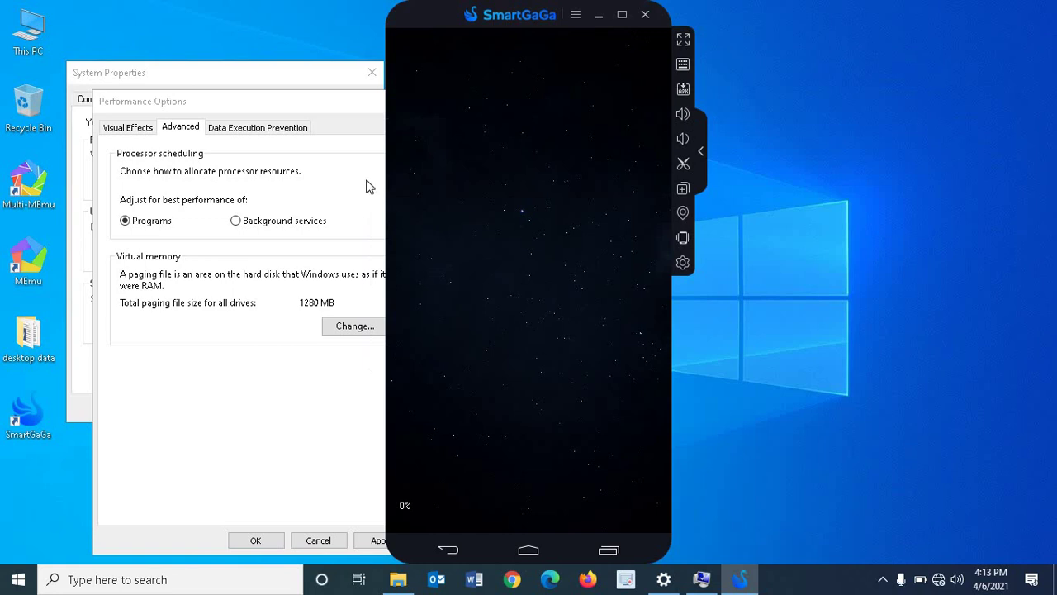
Bring the Performance Options window in front of the emulator, reposition it, and cancel it
click(291, 108)
click(512, 167)
click(301, 106)
drag(415, 152, 472, 108)
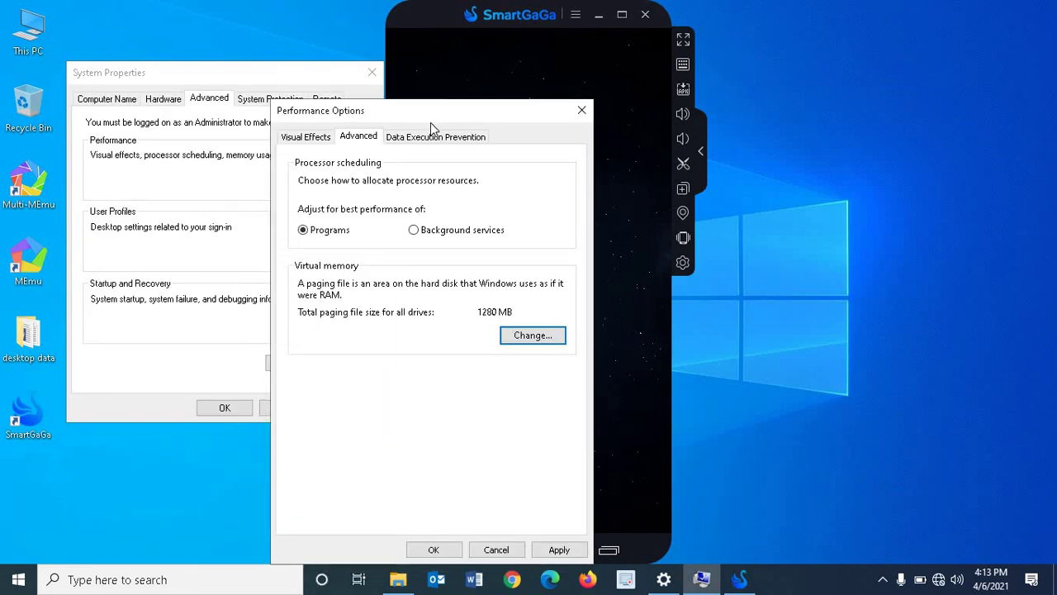
drag(430, 115, 553, 109)
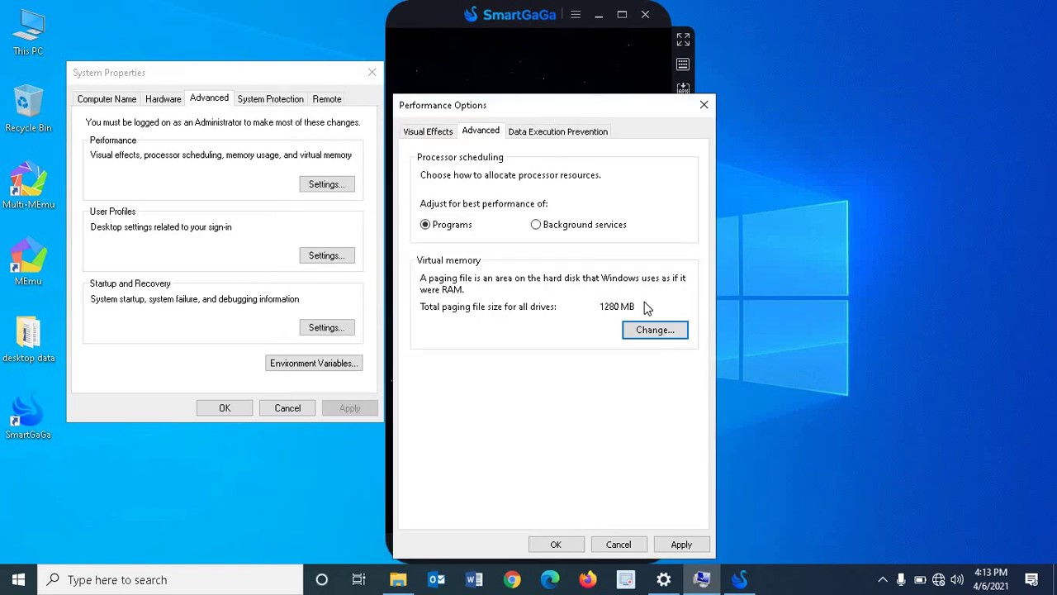
click(618, 543)
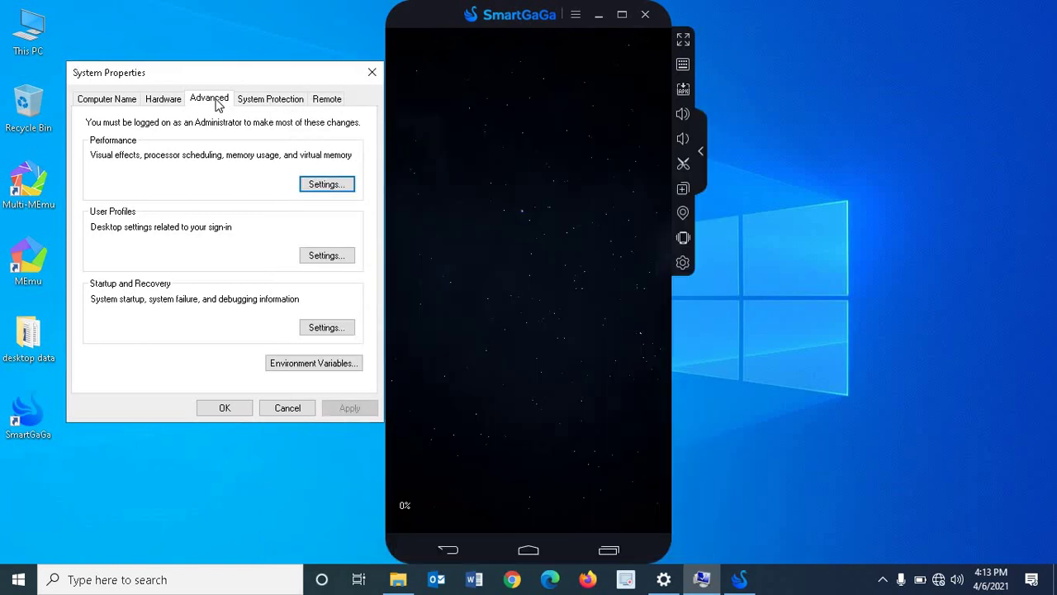
Reopen the performance settings to review the chosen visual effects, and cancel without making changes
click(326, 185)
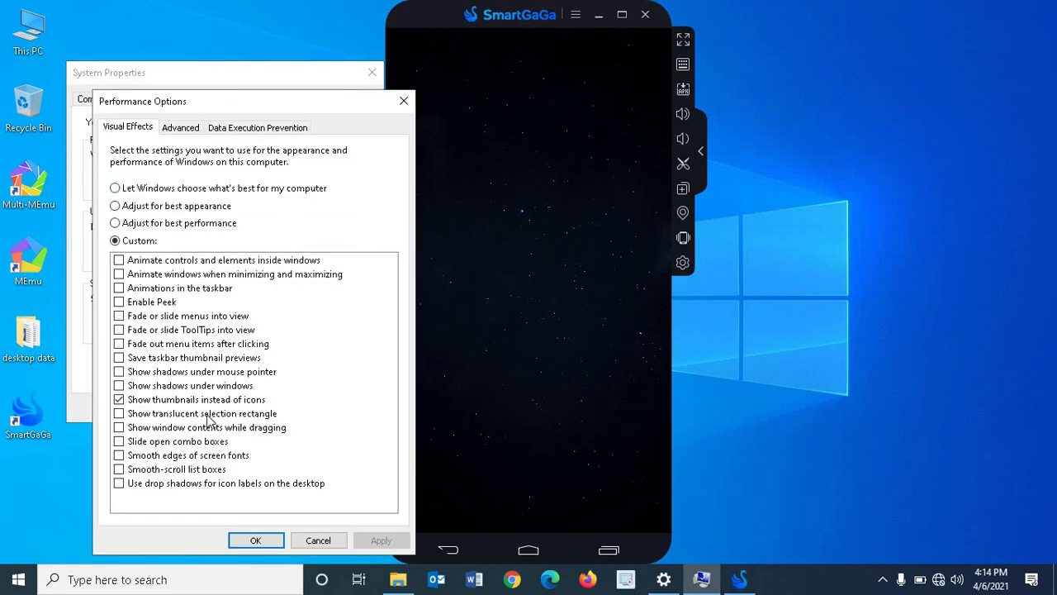
click(319, 541)
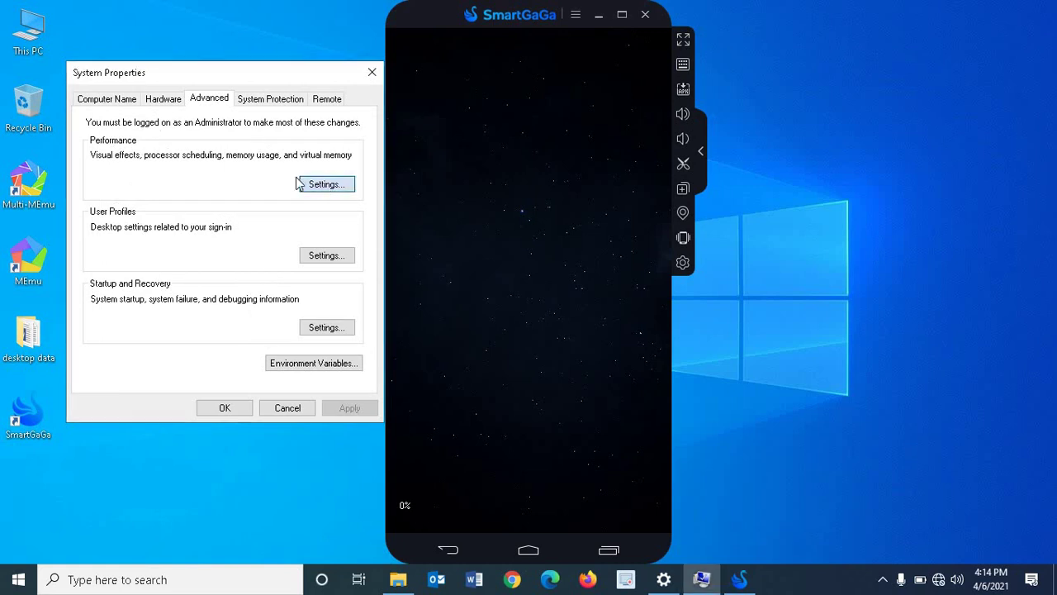
Open the virtual memory settings, switch automatic paging file management on and off again, and select a custom size for drive C:
click(299, 183)
click(188, 125)
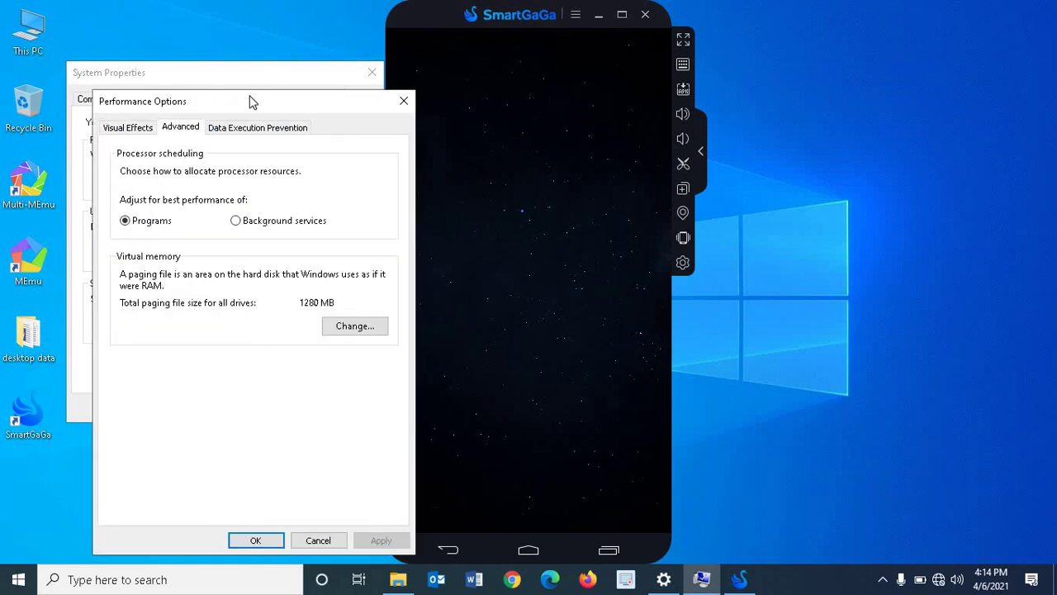
drag(249, 98, 266, 68)
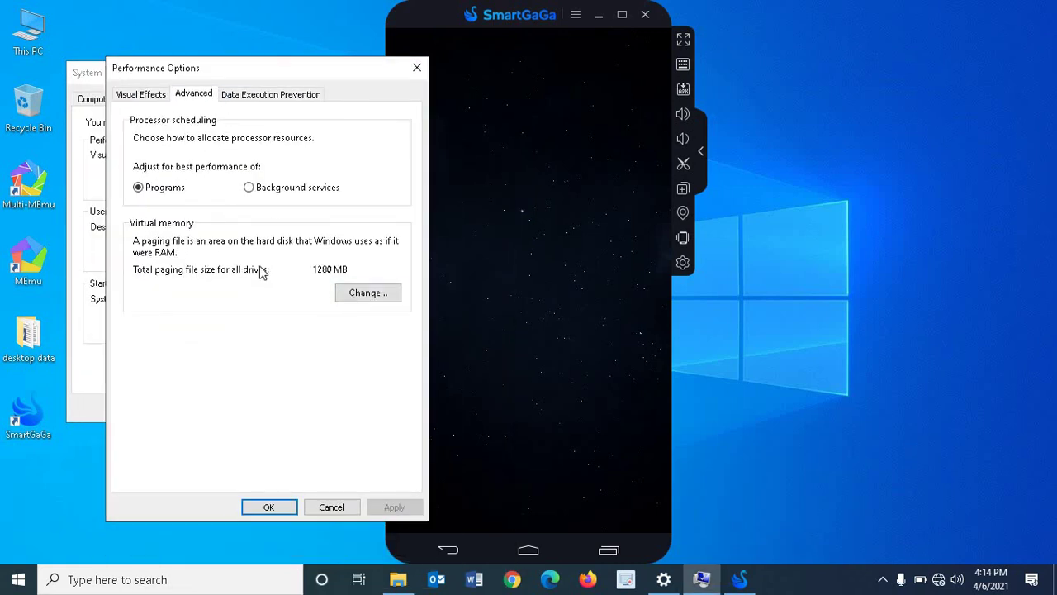
click(376, 299)
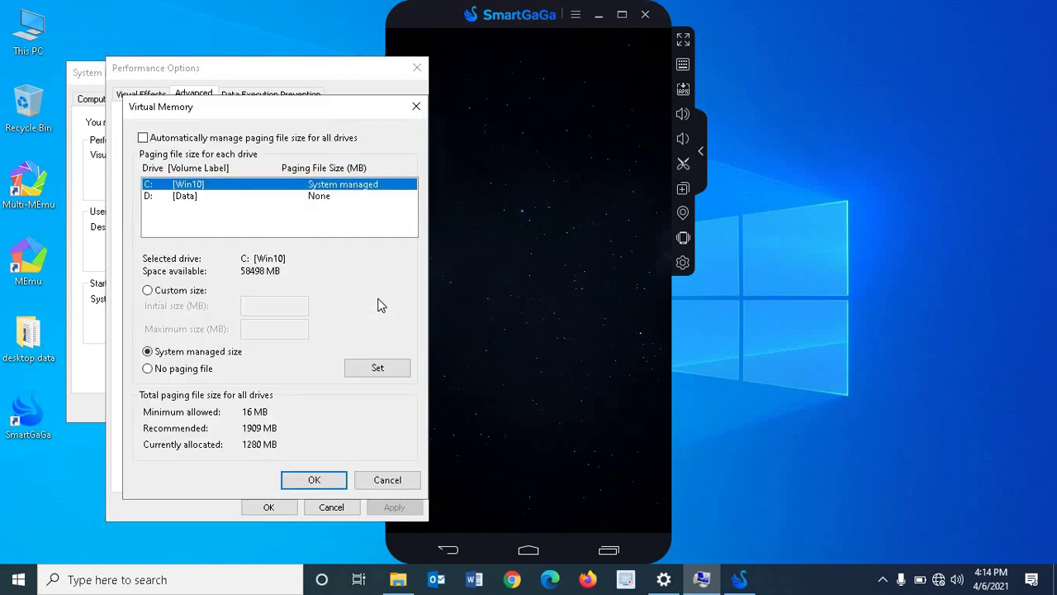
click(144, 137)
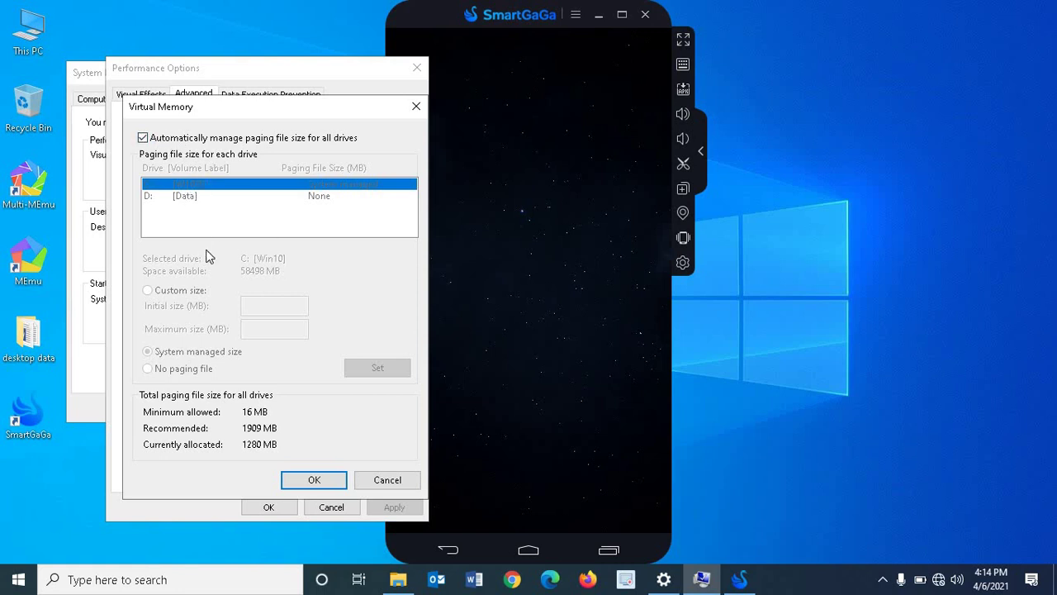
click(142, 141)
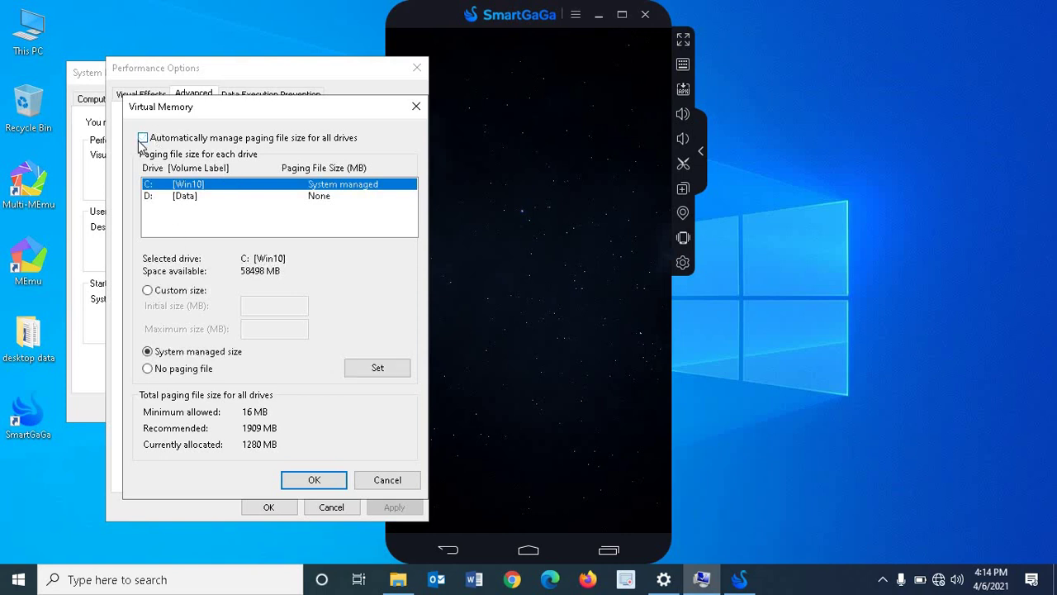
click(165, 294)
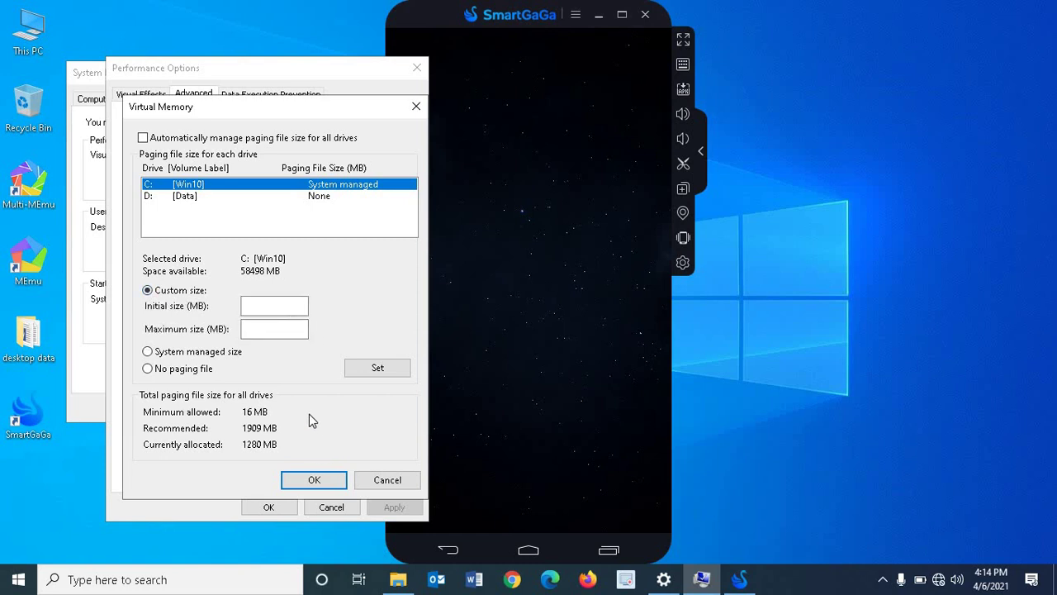
mouse_move(299, 112)
mouse_down()
mouse_move(342, 169)
mouse_move(314, 115)
mouse_up()
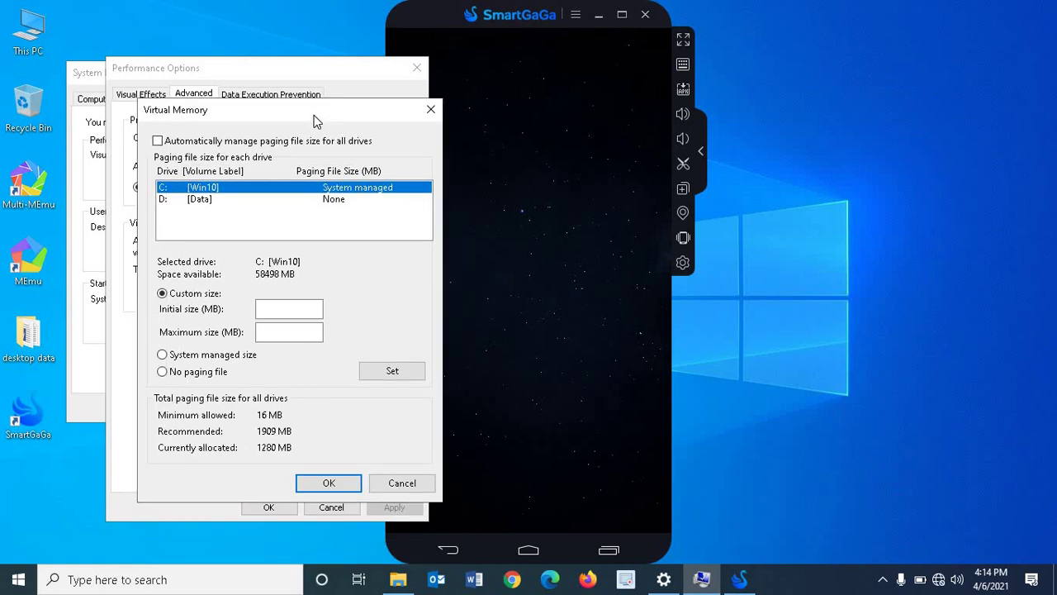
drag(295, 123, 344, 161)
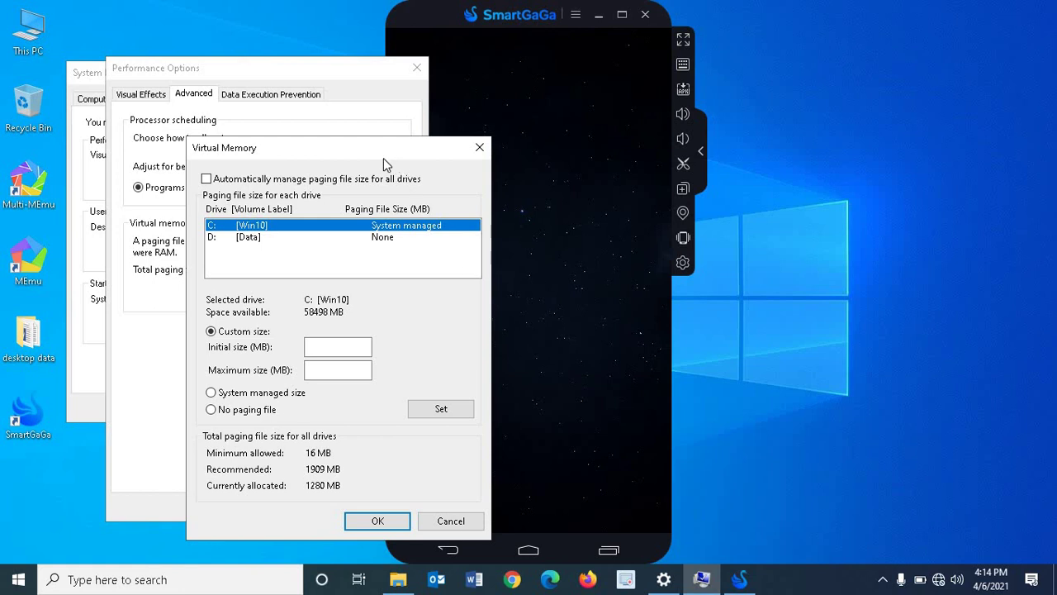
drag(370, 162, 347, 153)
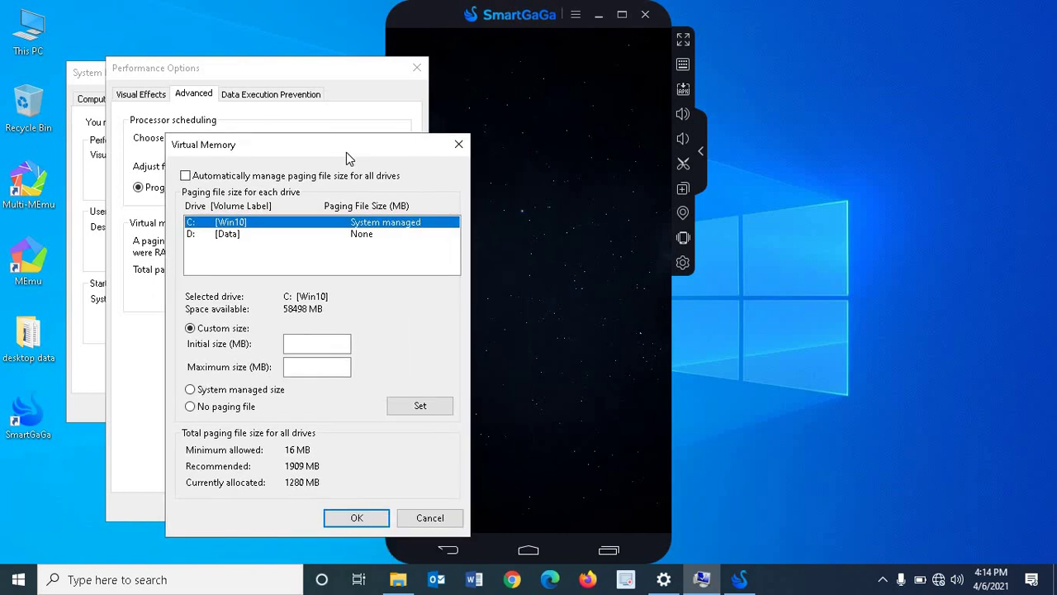
Close the Virtual Memory, Performance Options and System Properties windows without saving changes
key(Escape)
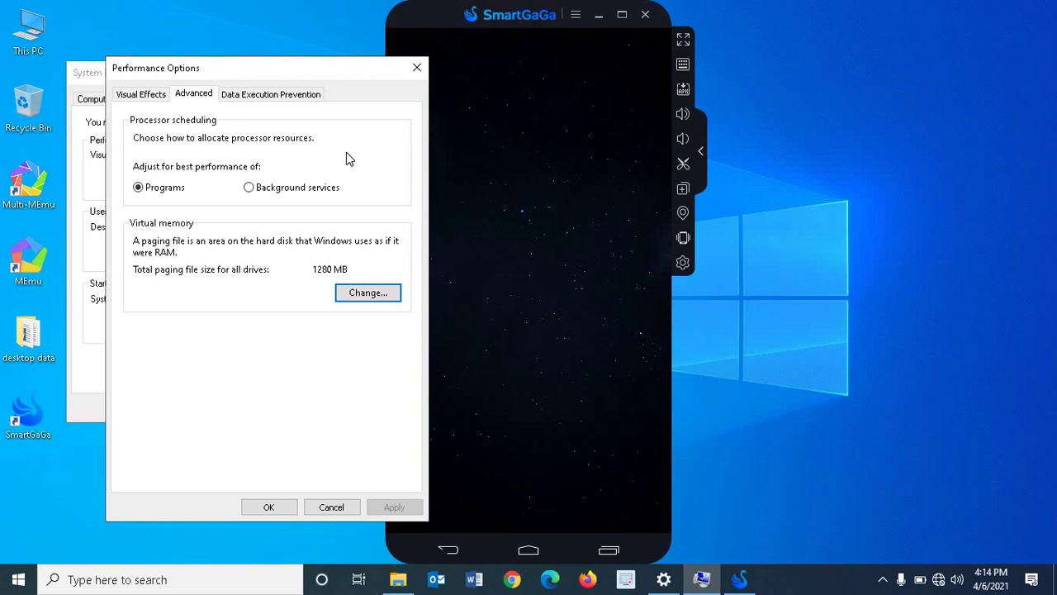
key(Escape)
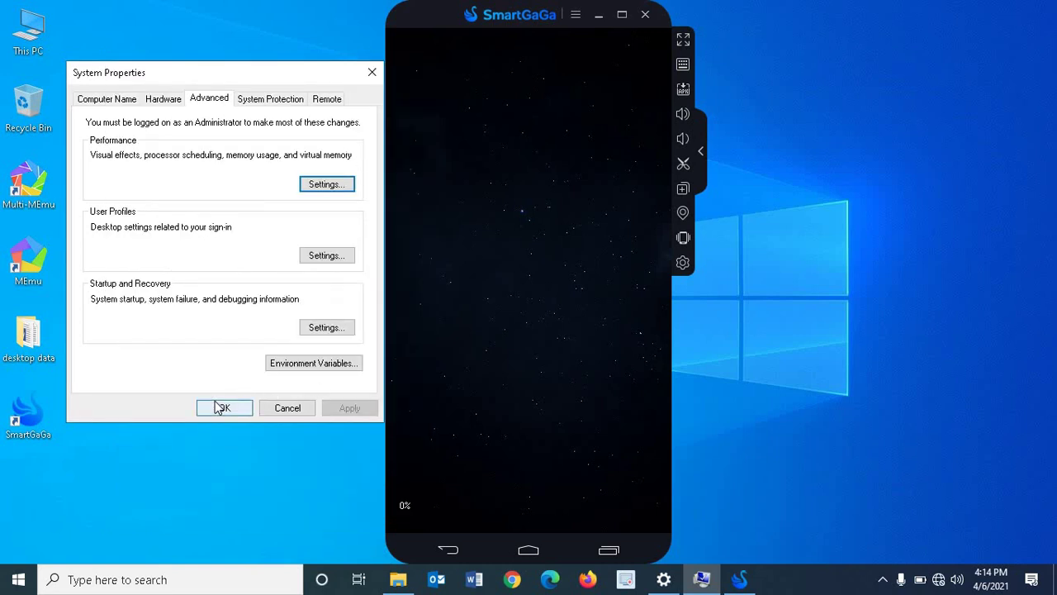
click(274, 407)
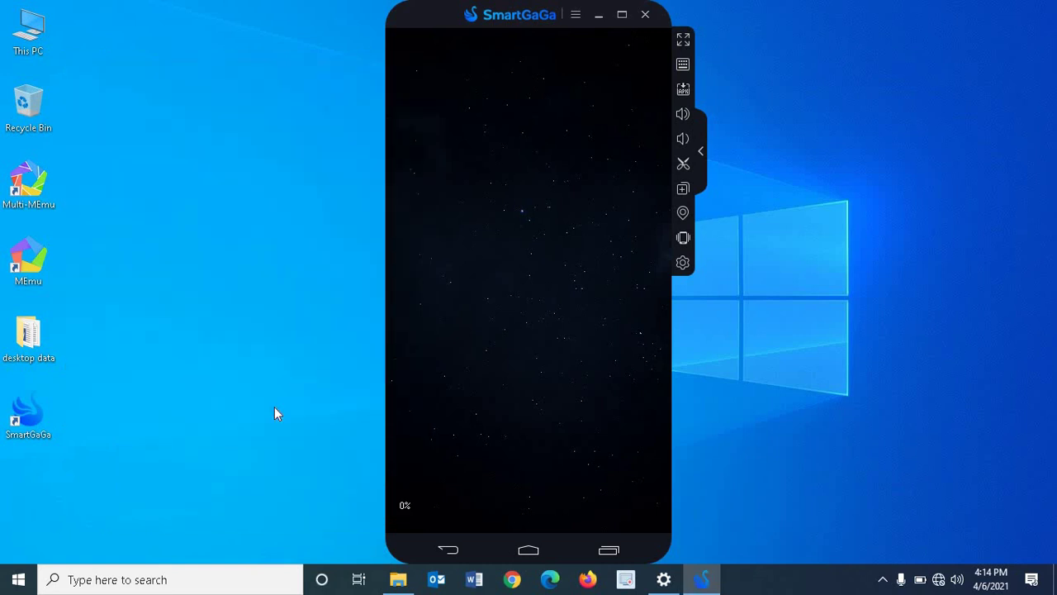